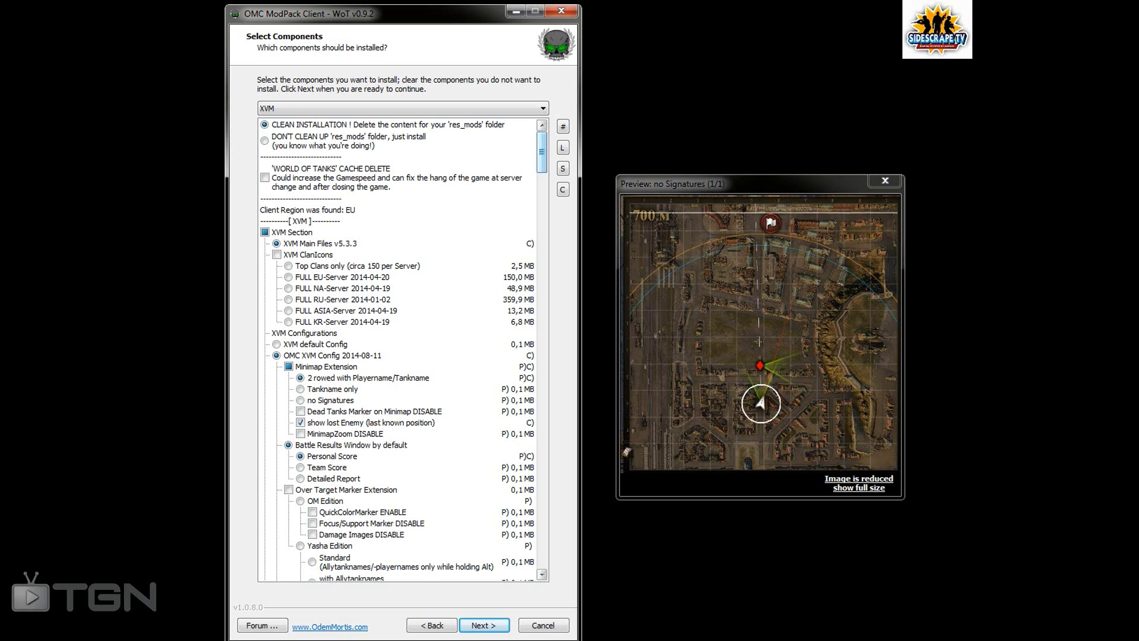
Preview the 2 rowed with Playername/Tankname option of the XVM Minimap Extension
scroll(397, 349, "down", 3)
scroll(403, 350, "down", 13)
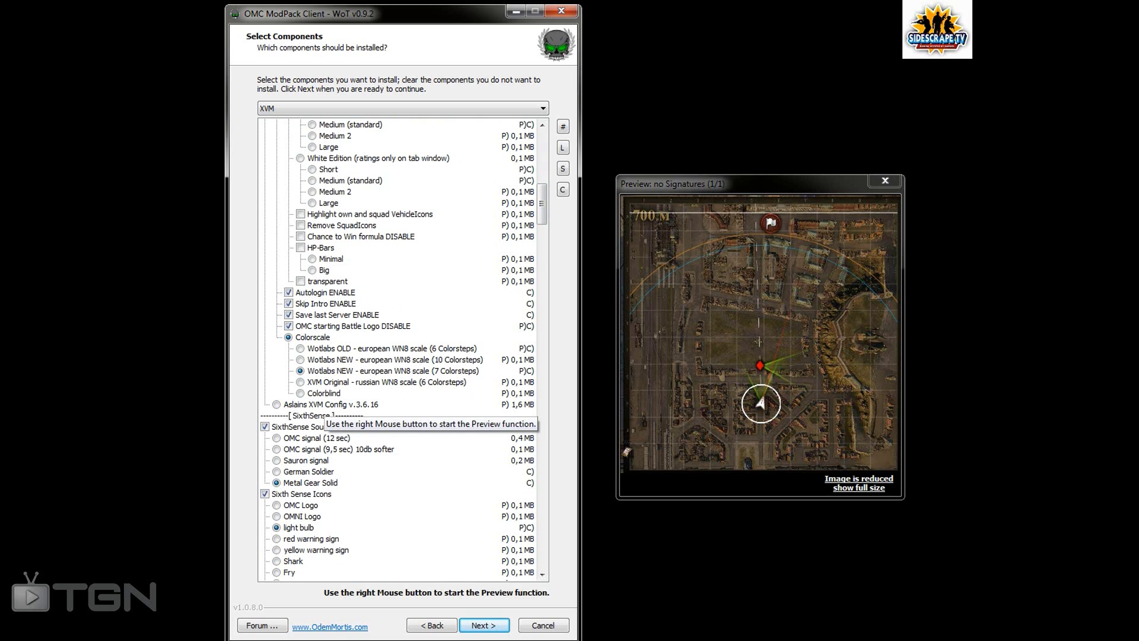
scroll(403, 350, "up", 11)
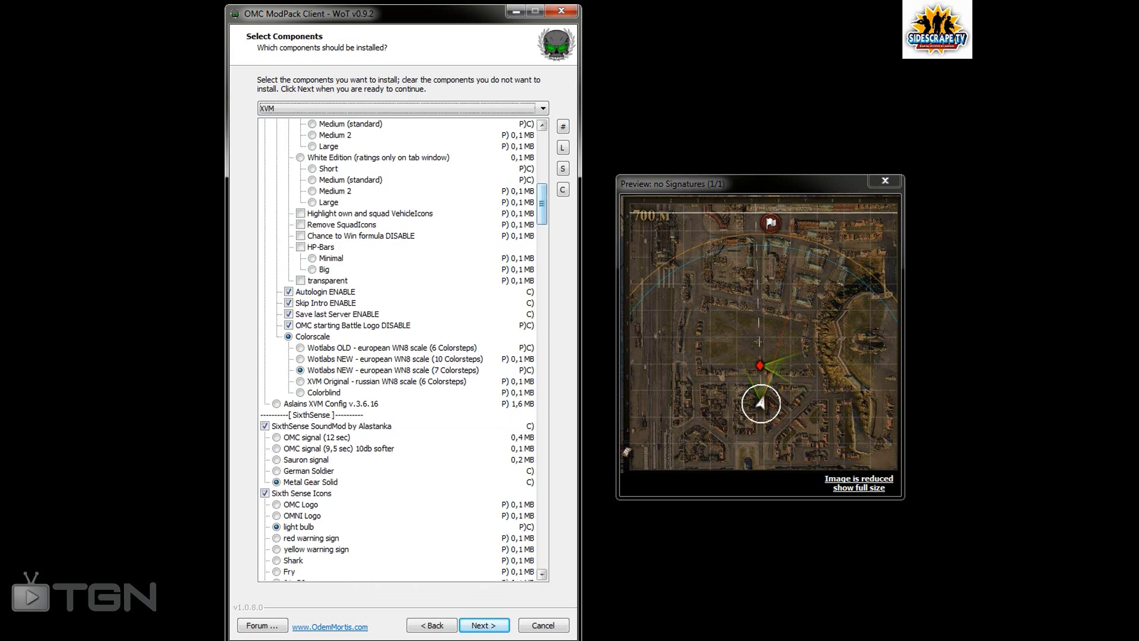
scroll(404, 350, "up", 5)
scroll(404, 350, "down", 2)
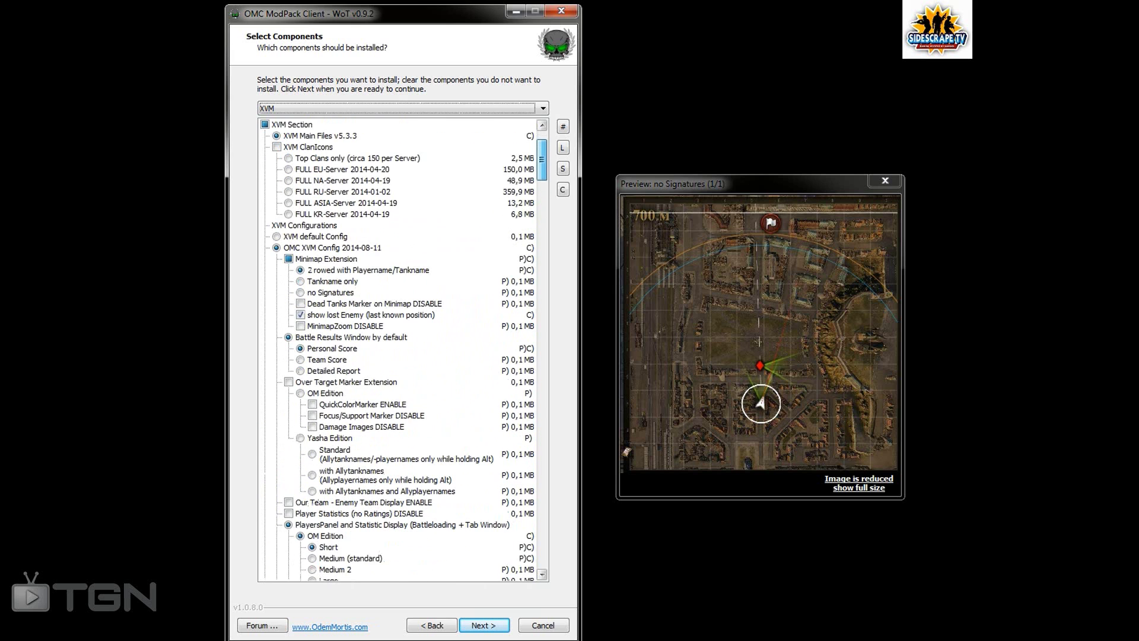
right_click(356, 258)
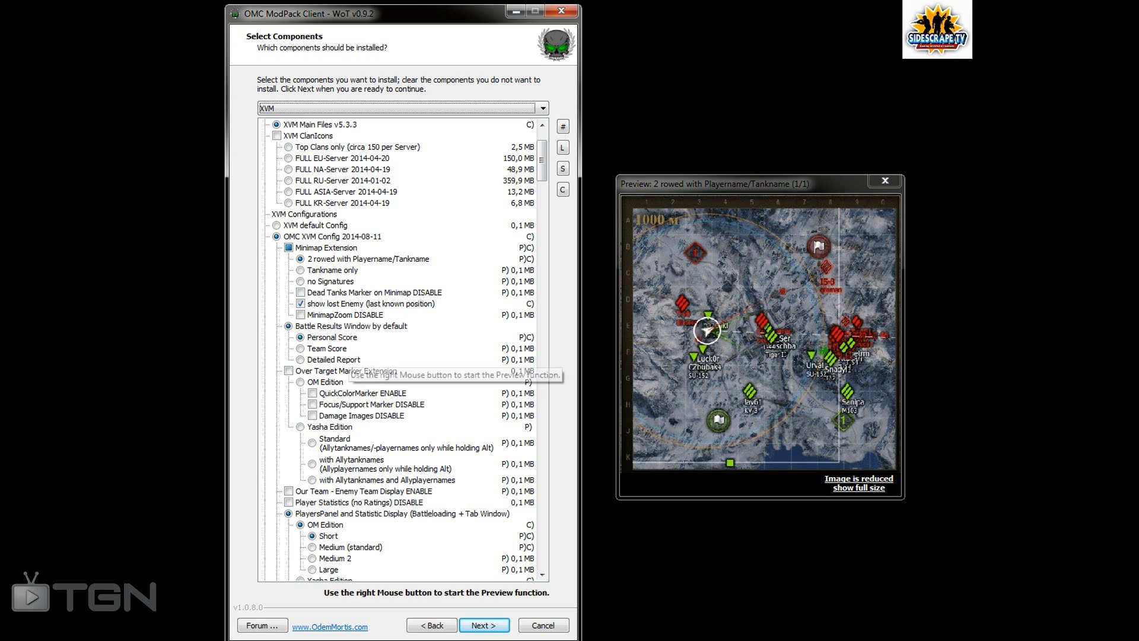
Preview the Personal Score, Team Score and Detailed Report battle results options and the OM Edition Short players panel
right_click(332, 336)
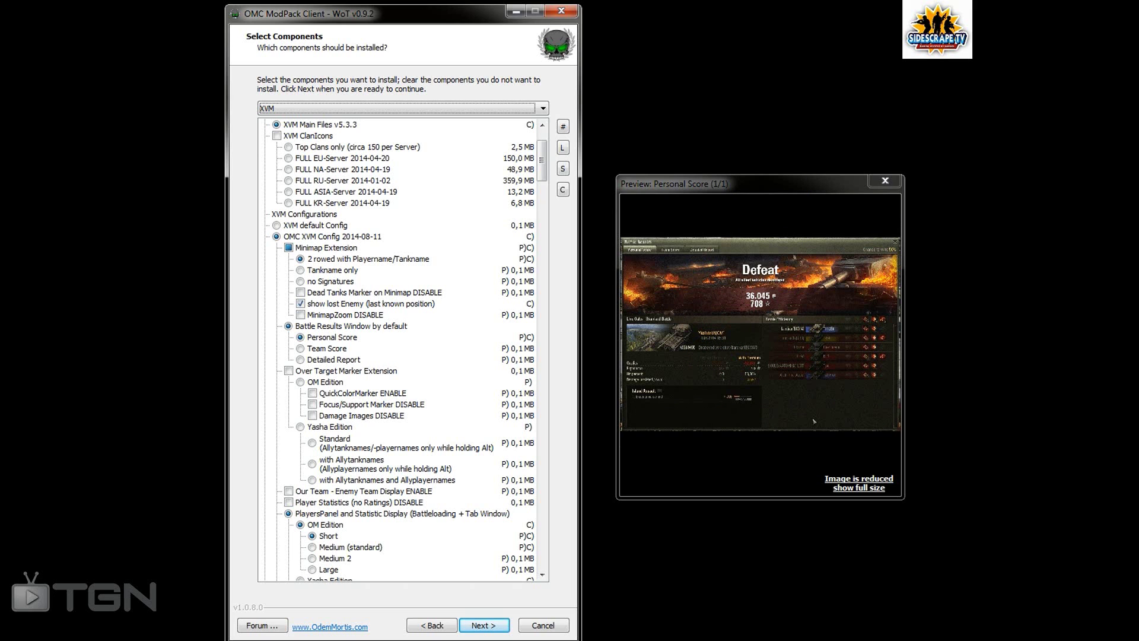
scroll(350, 273, "down", 3)
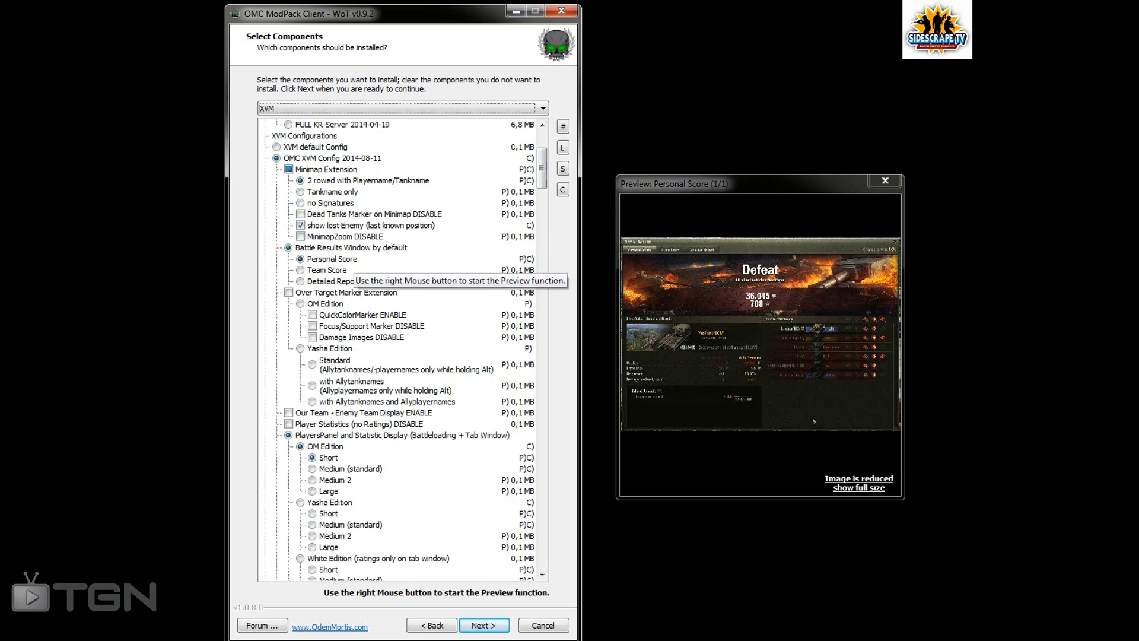
right_click(350, 269)
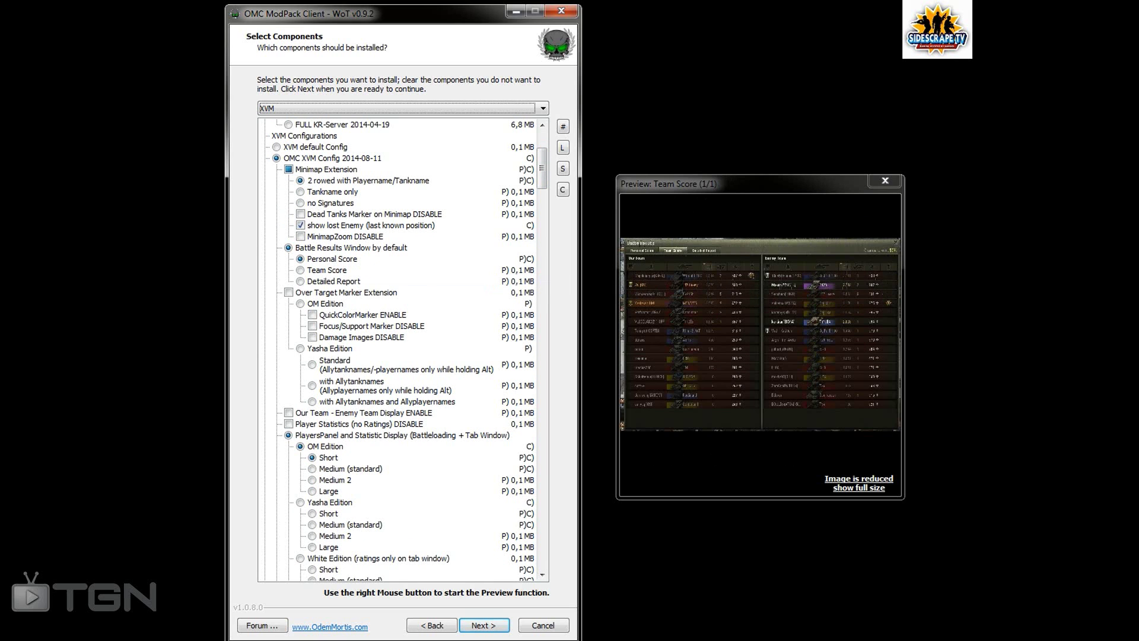
right_click(332, 281)
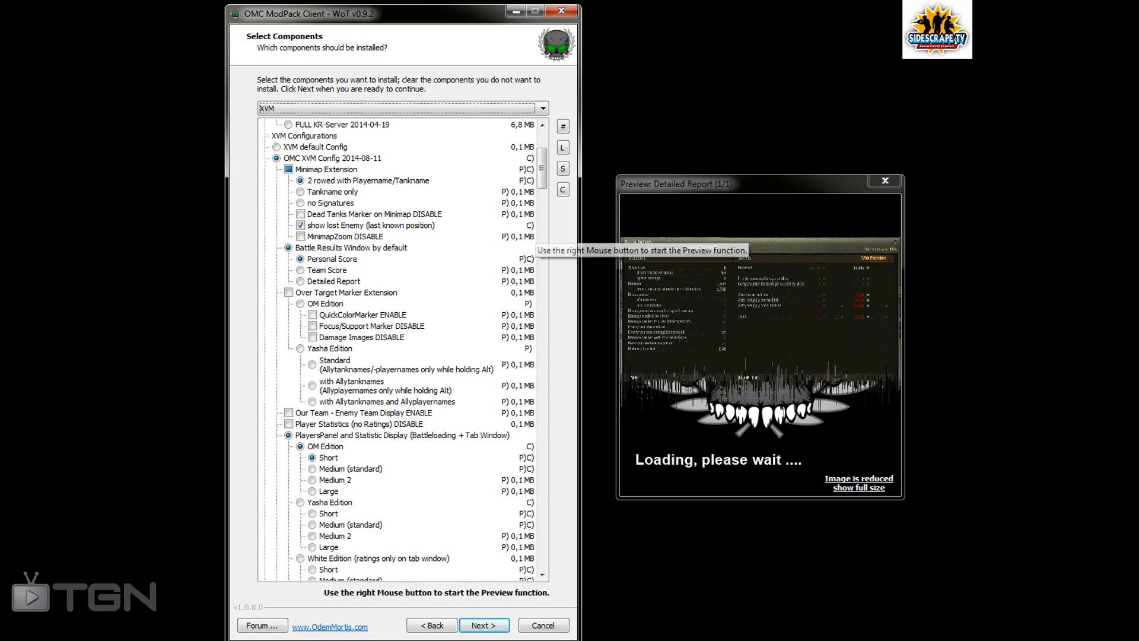
scroll(530, 238, "down", 3)
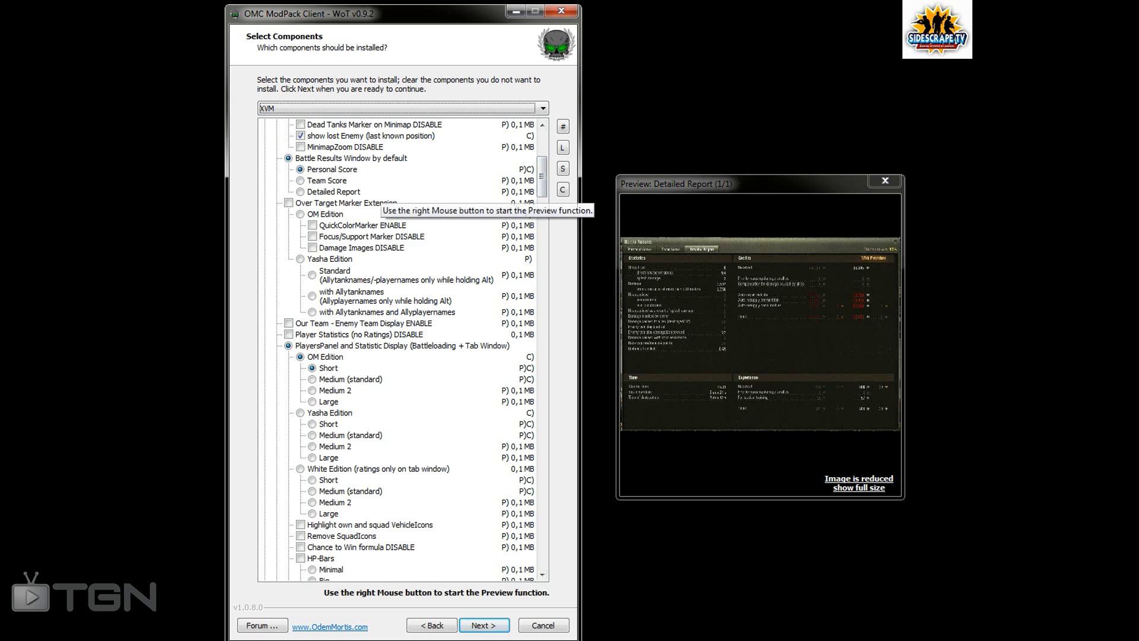
right_click(328, 367)
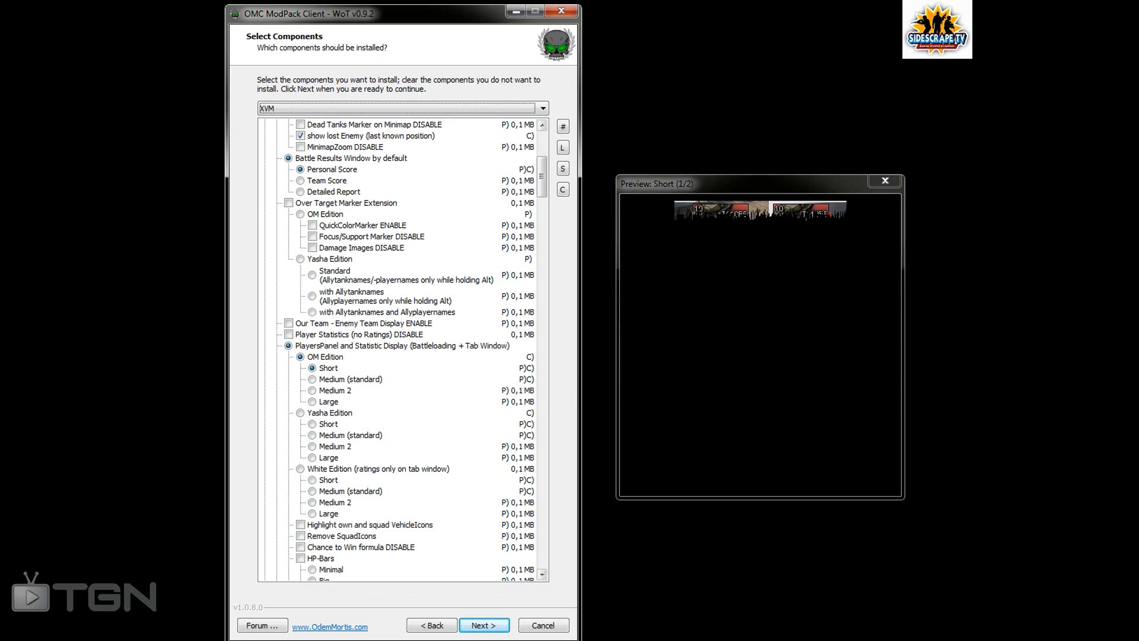
Select the Wotlabs OLD - european WN8 scale (6 Colorsteps) as the colorscale and preview it
scroll(459, 371, "down", 3)
scroll(403, 350, "down", 4)
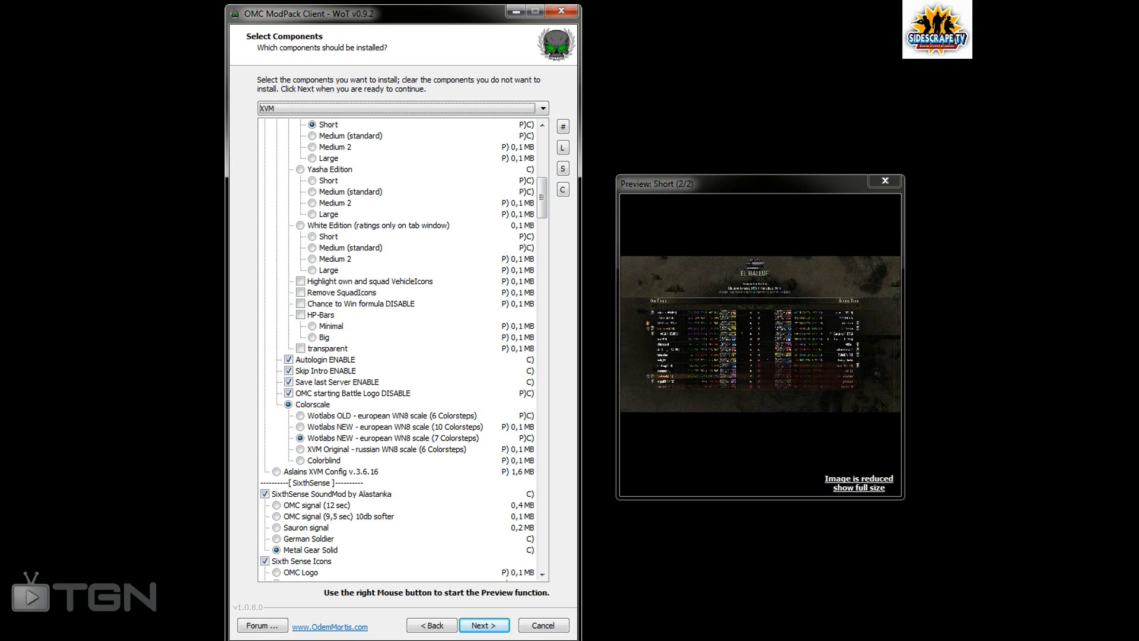
left_click(356, 415)
right_click(356, 415)
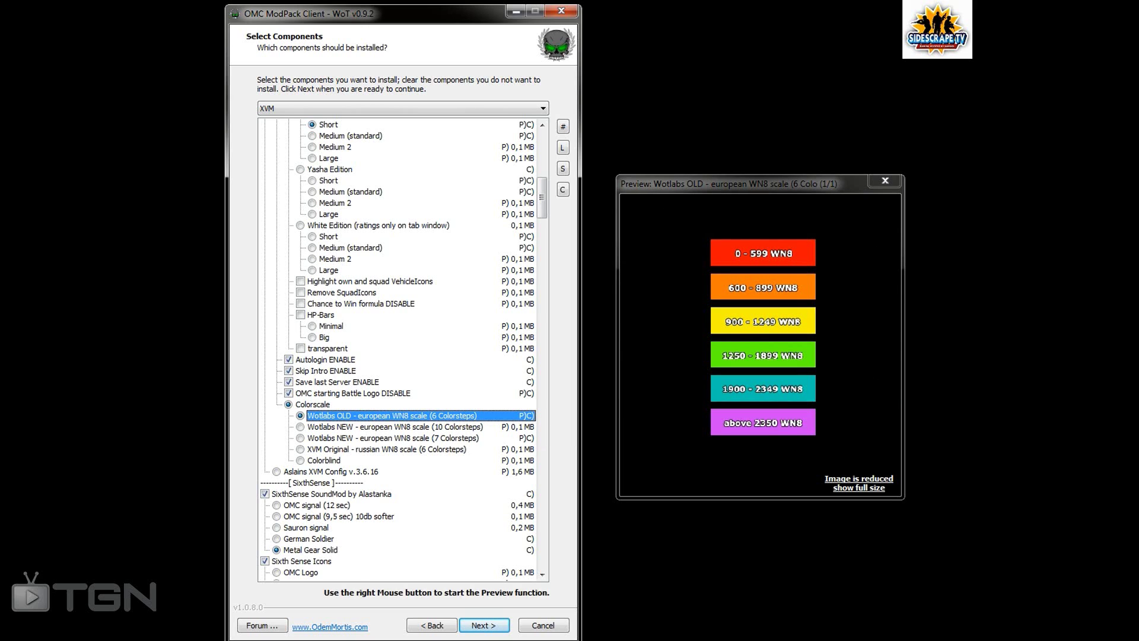
Preview the Wotlabs NEW 10-step, Wotlabs NEW 7-step and XVM Original colorscales, plus the Yasha Edition Short players panel
right_click(418, 427)
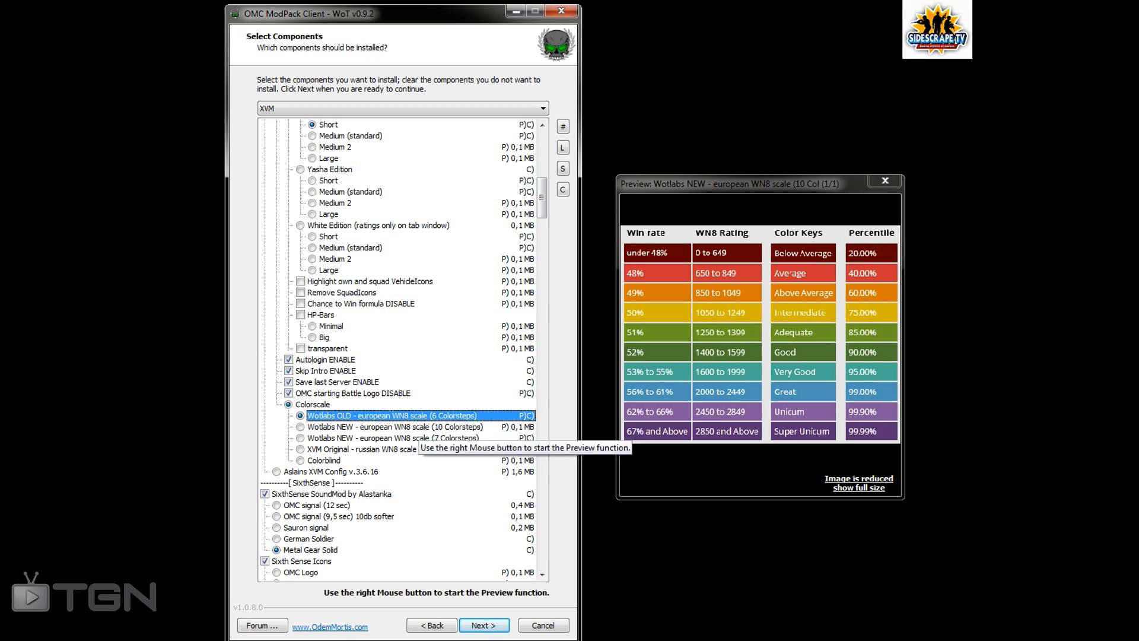
right_click(415, 438)
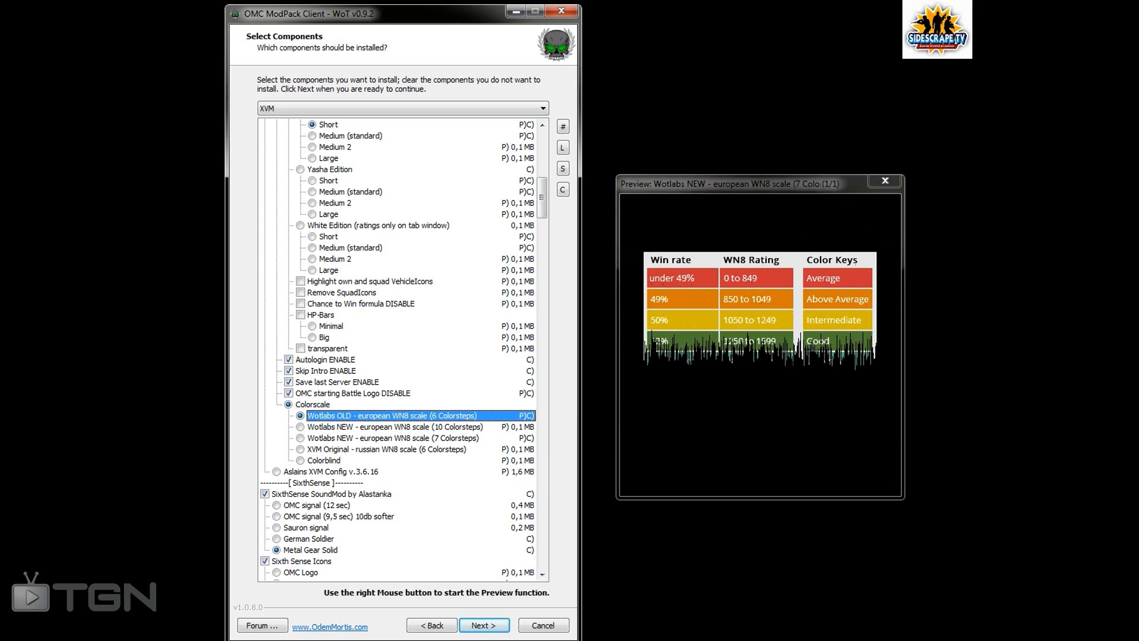
right_click(415, 449)
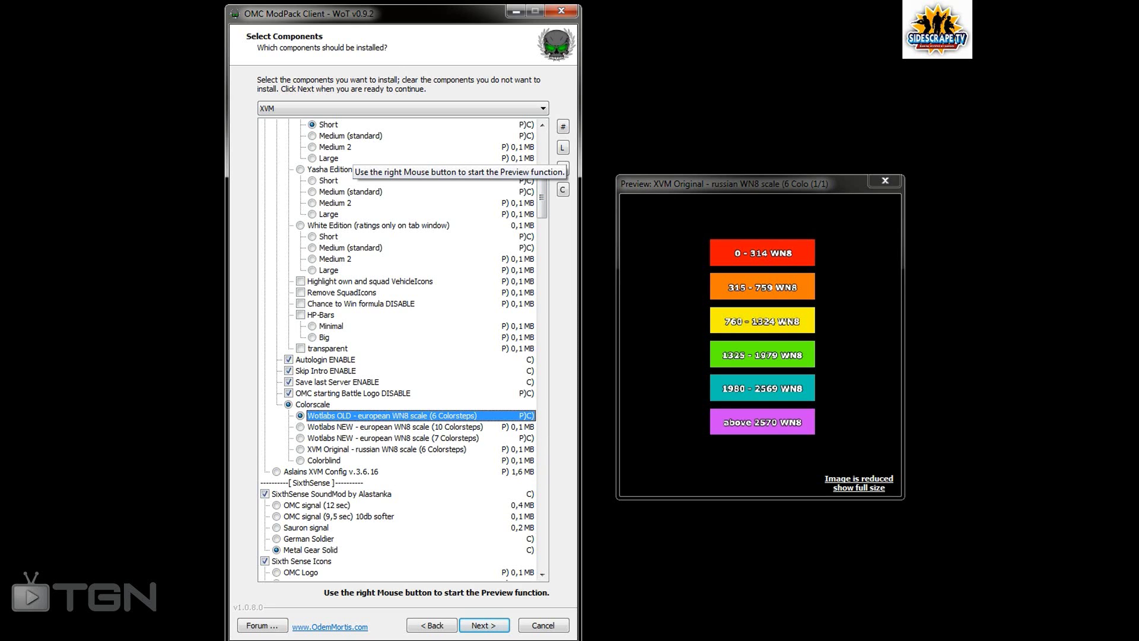
right_click(328, 180)
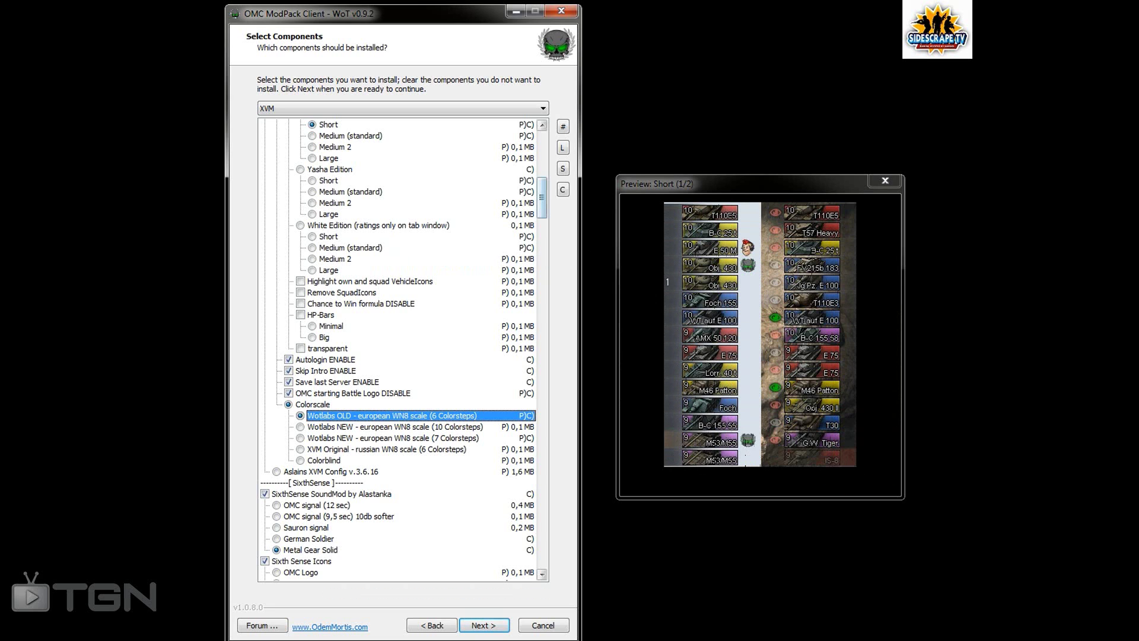
Preview the light bulb, General Akbar, EiKarrRamba, Sauron, Kriegstreiber and red warning sign Sixth Sense icons
scroll(398, 349, "down", 8)
scroll(356, 279, "up", 2)
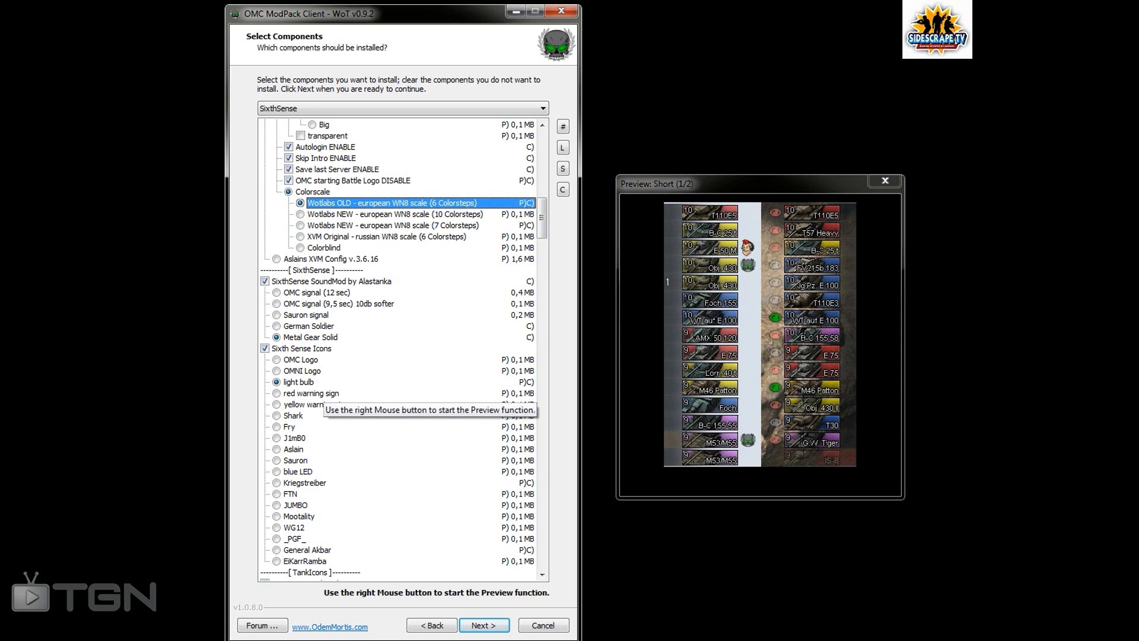
right_click(299, 381)
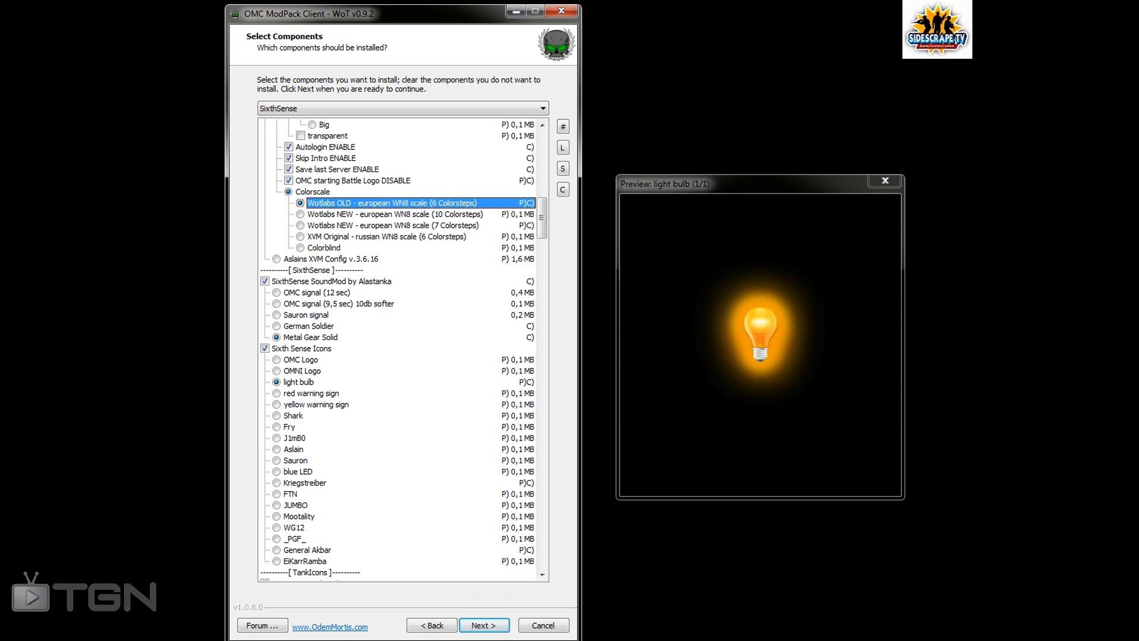
scroll(403, 349, "down", 5)
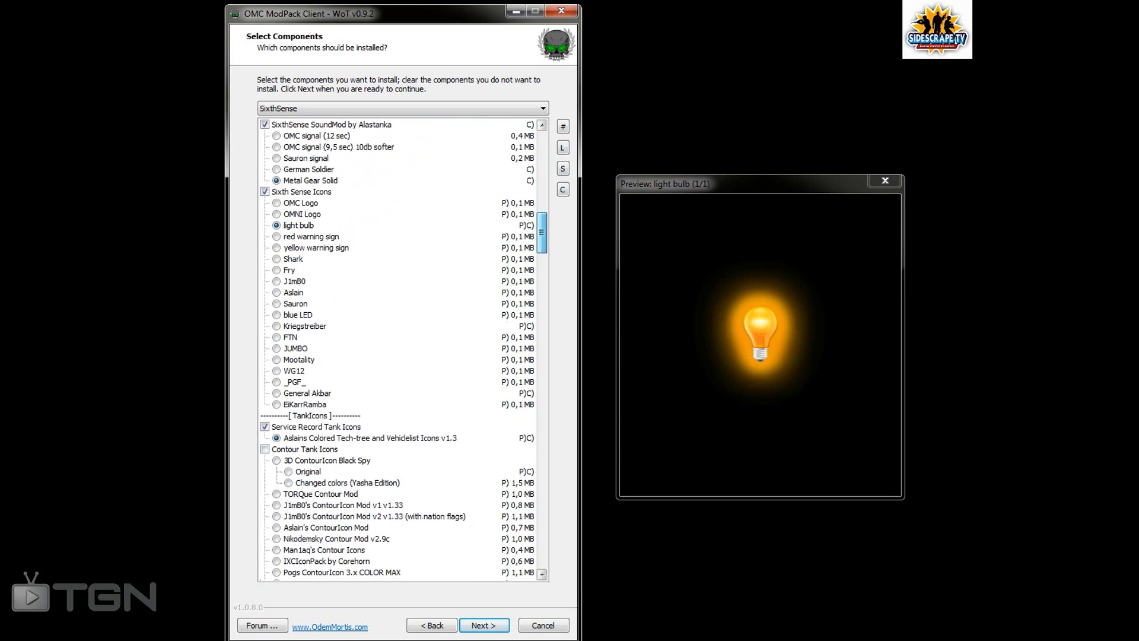
right_click(304, 394)
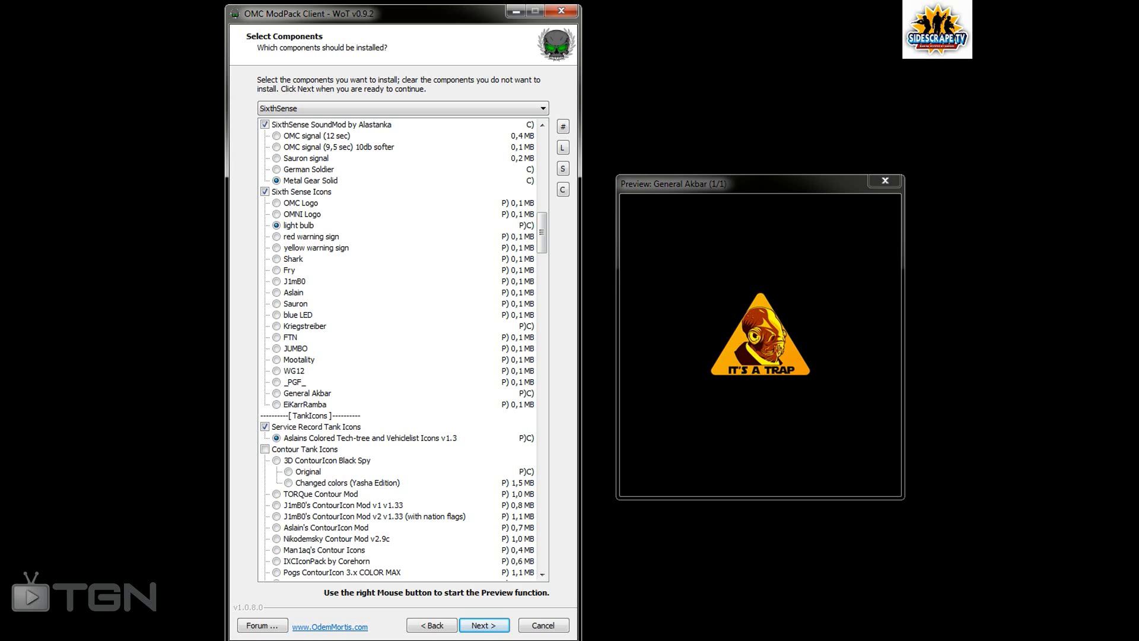
right_click(304, 404)
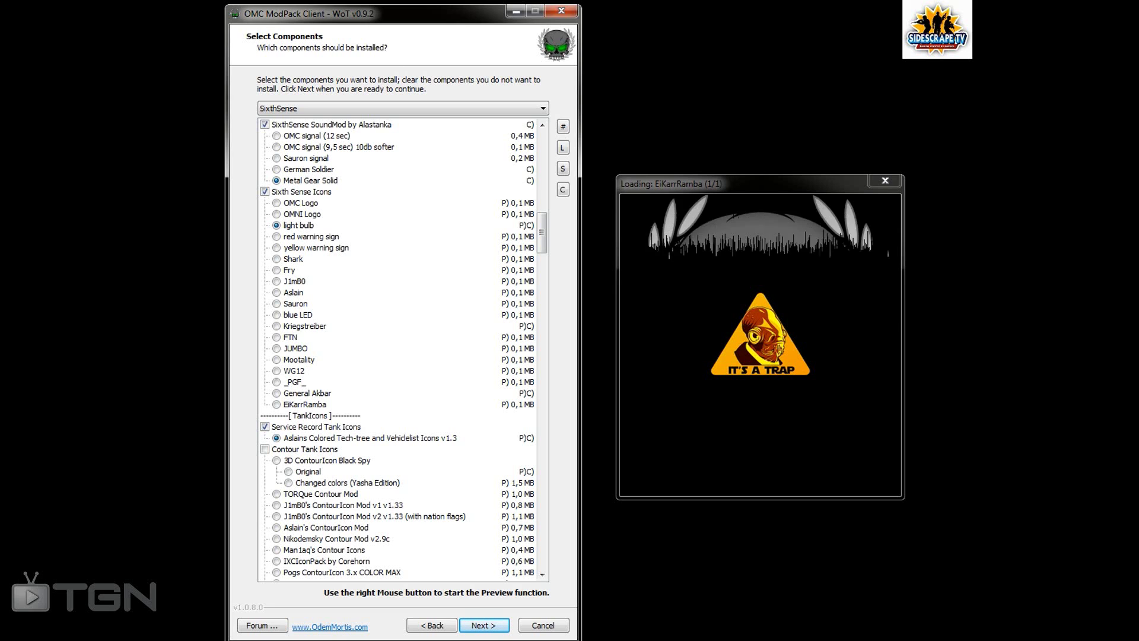
right_click(296, 303)
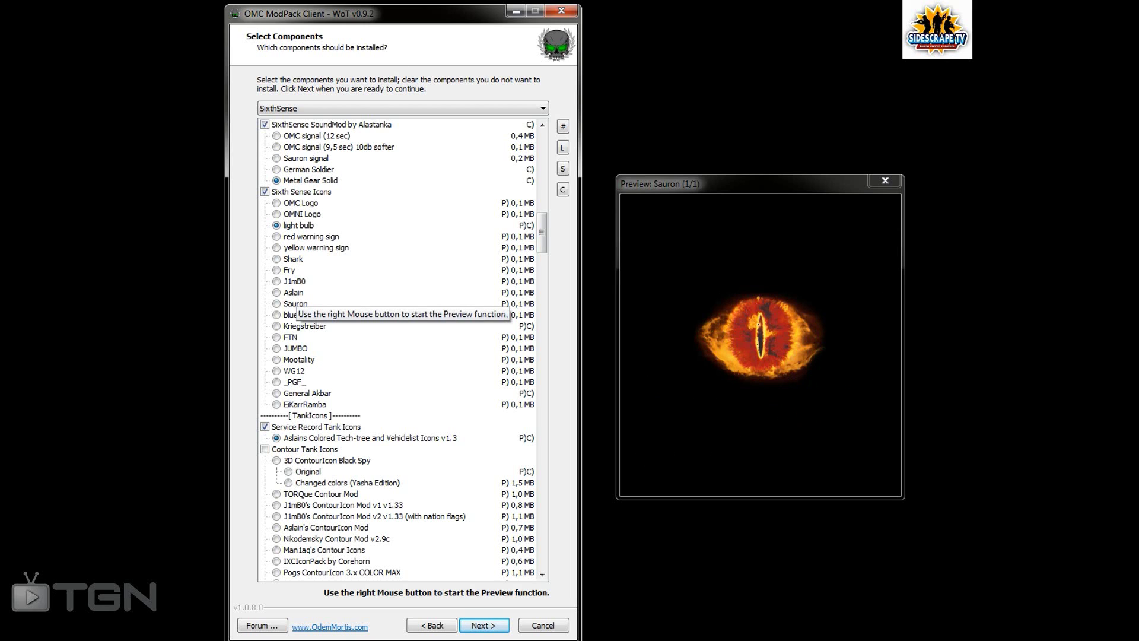
right_click(304, 326)
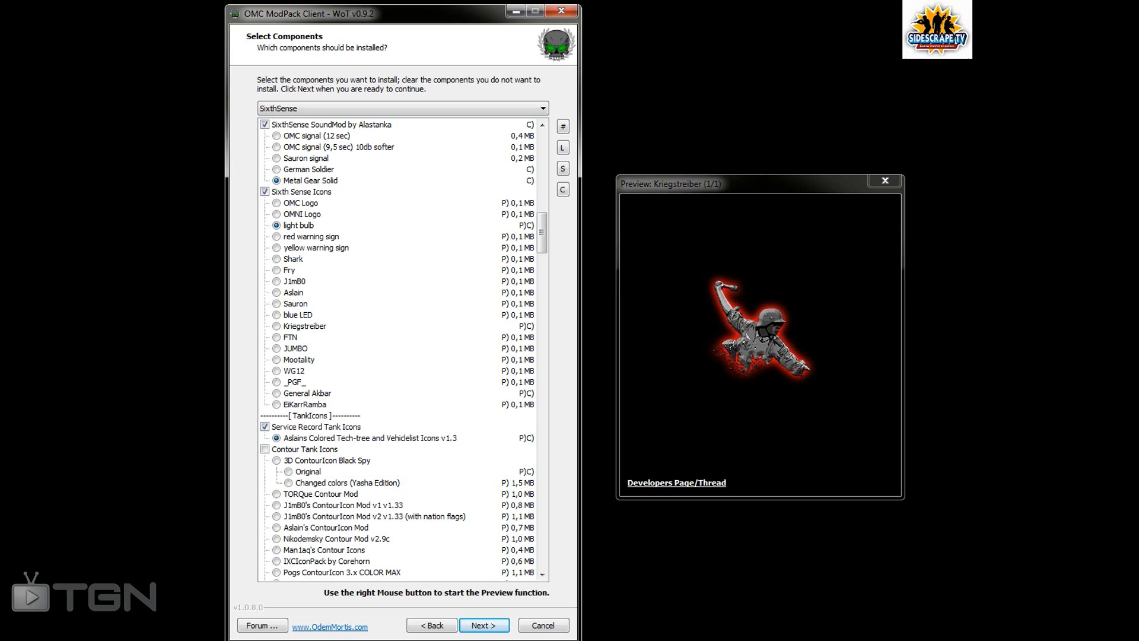
right_click(298, 225)
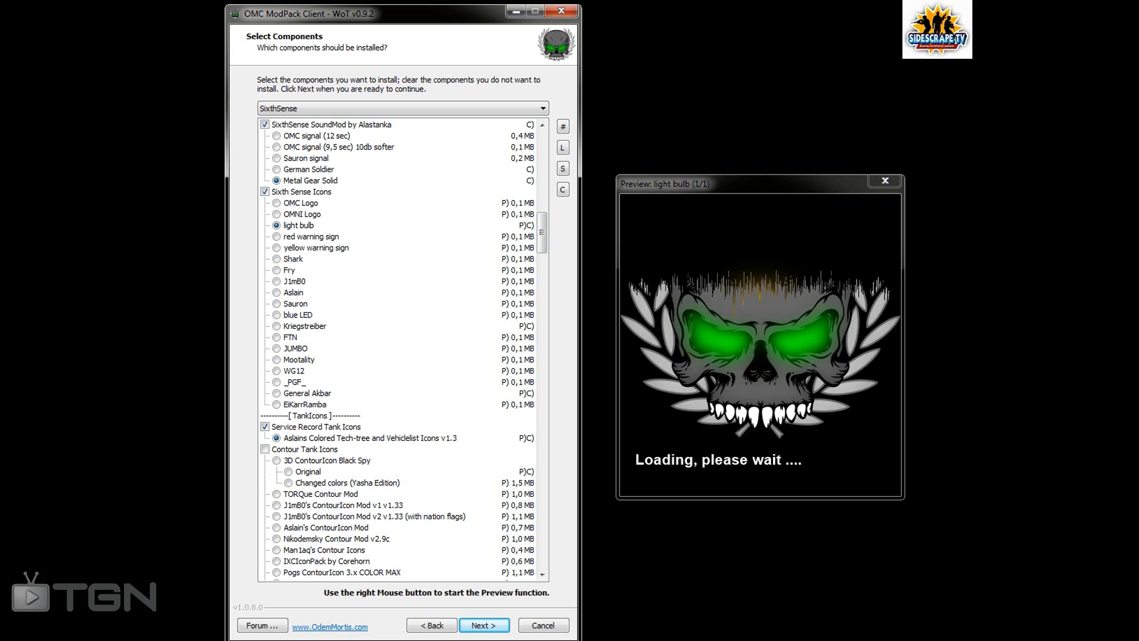
right_click(311, 236)
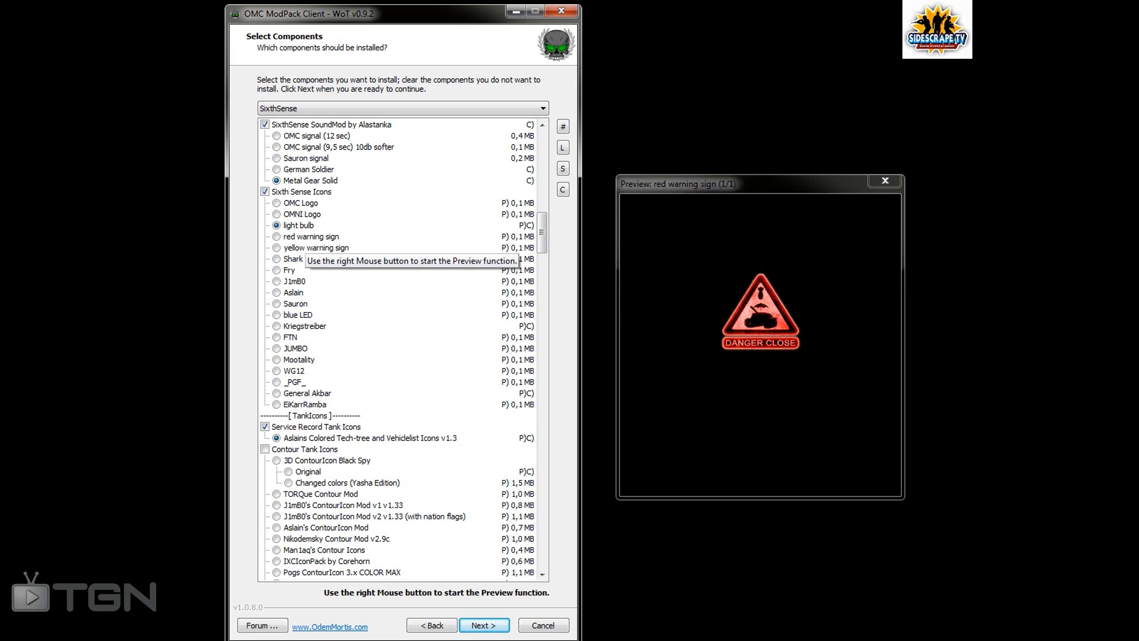
Preview the Aslains Colored Tech-tree and Vehiclelist Icons, and select the Original variant of 3D ContourIcon Black Spy
right_click(356, 438)
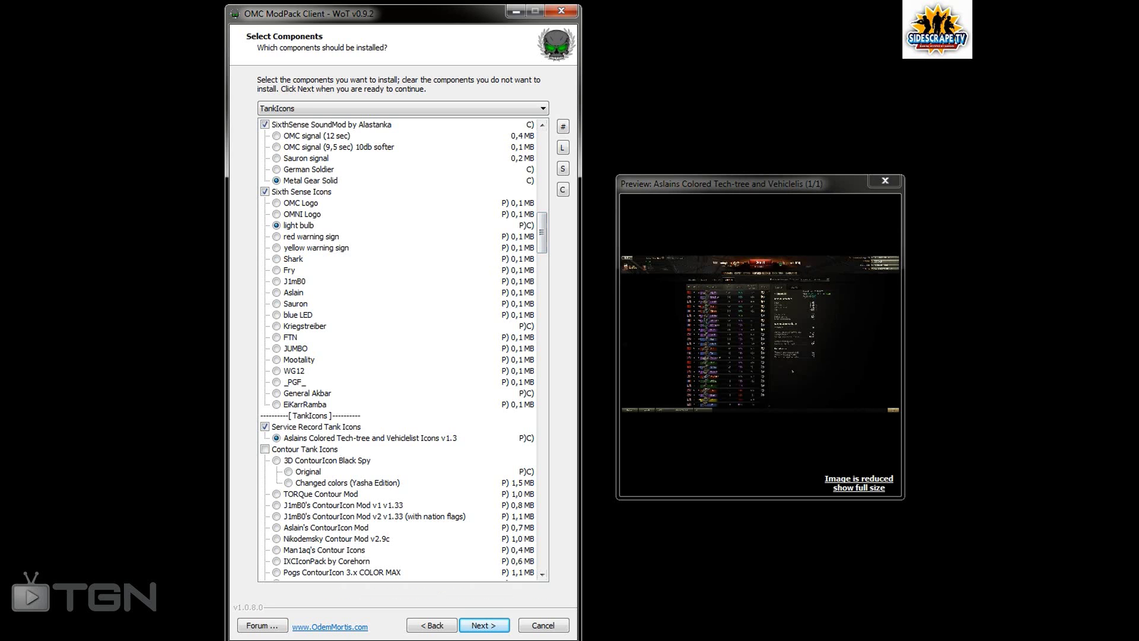
scroll(398, 350, "down", 5)
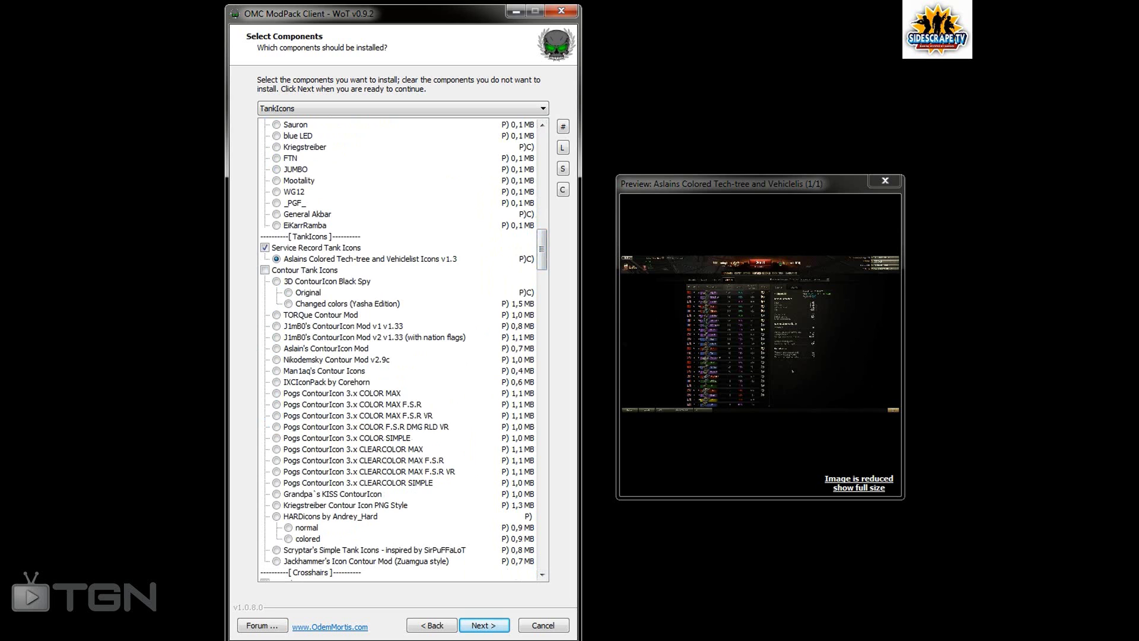
scroll(397, 350, "down", 3)
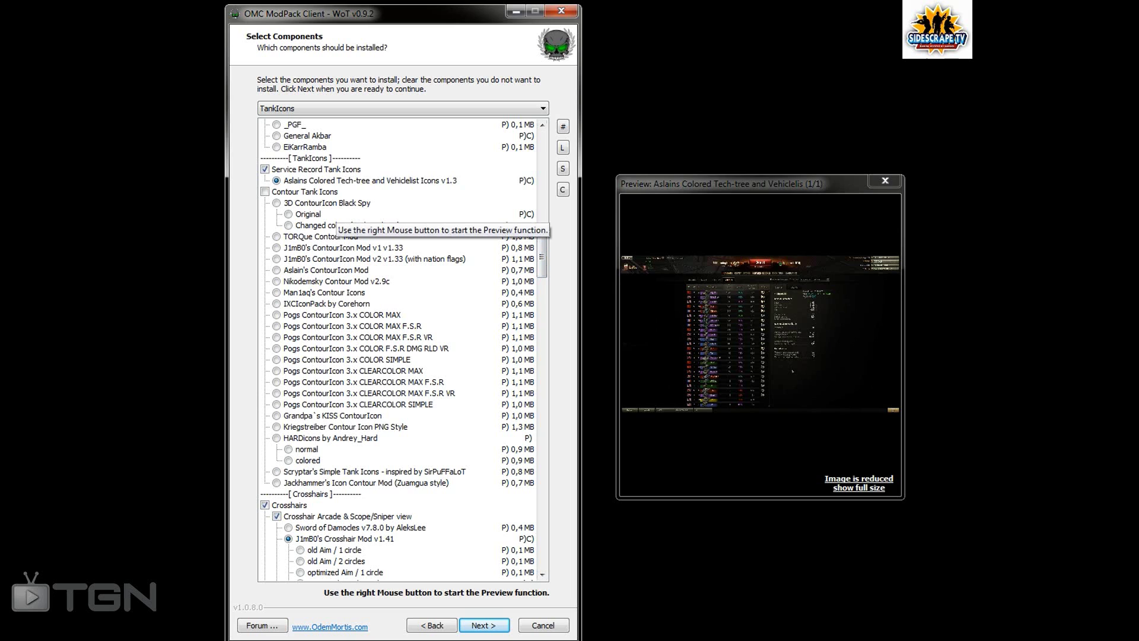
mouse_move(336, 215)
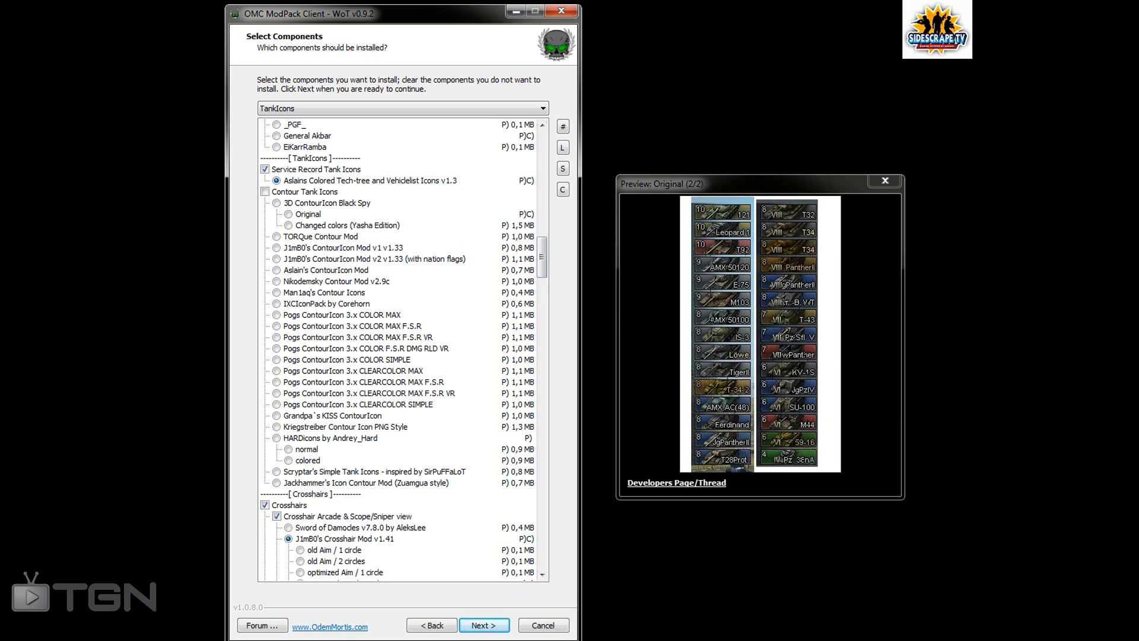
left_click(336, 214)
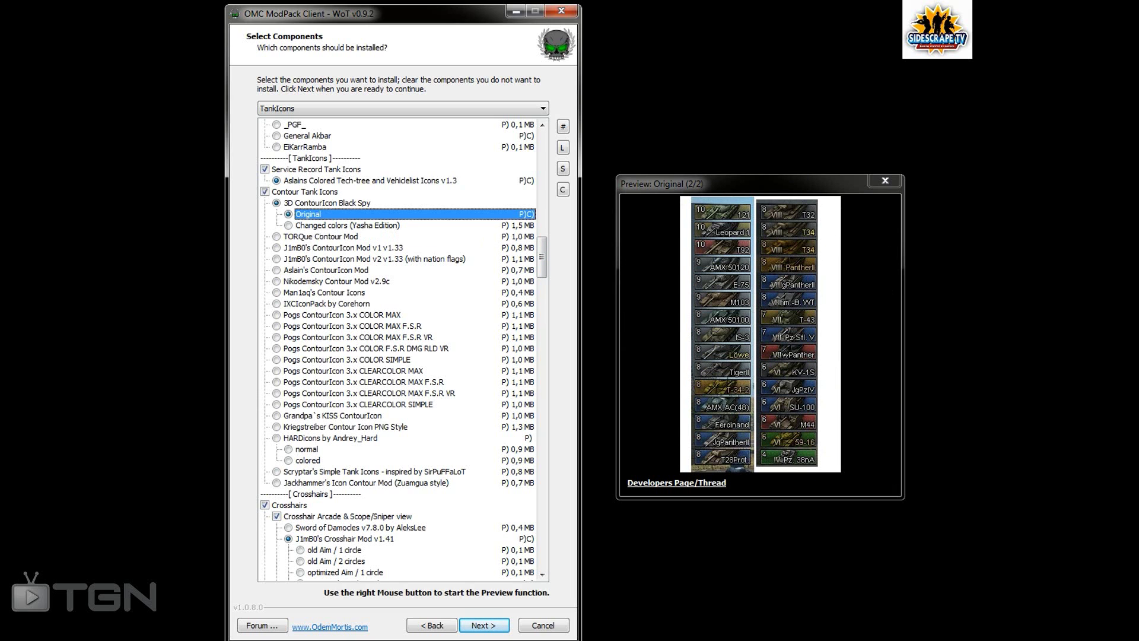
Preview the Nikodemsky Contour Mod v2.9c and the Pogs ContourIcon 3.x COLOR MAX and COLOR MAX F.S.R VR icon sets
mouse_move(385, 259)
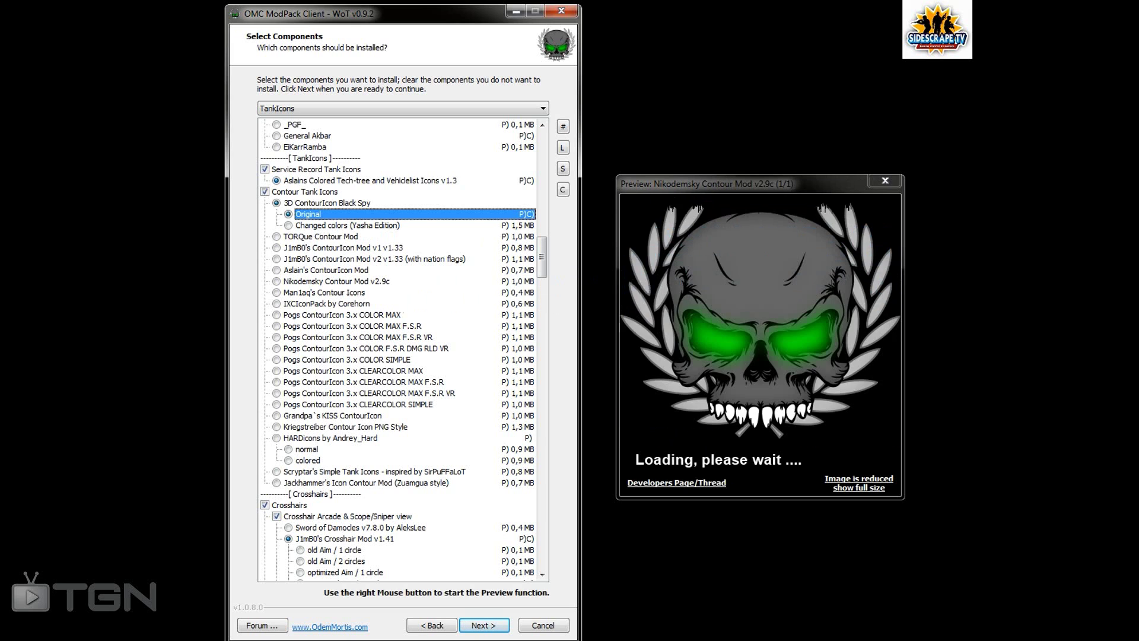
right_click(403, 314)
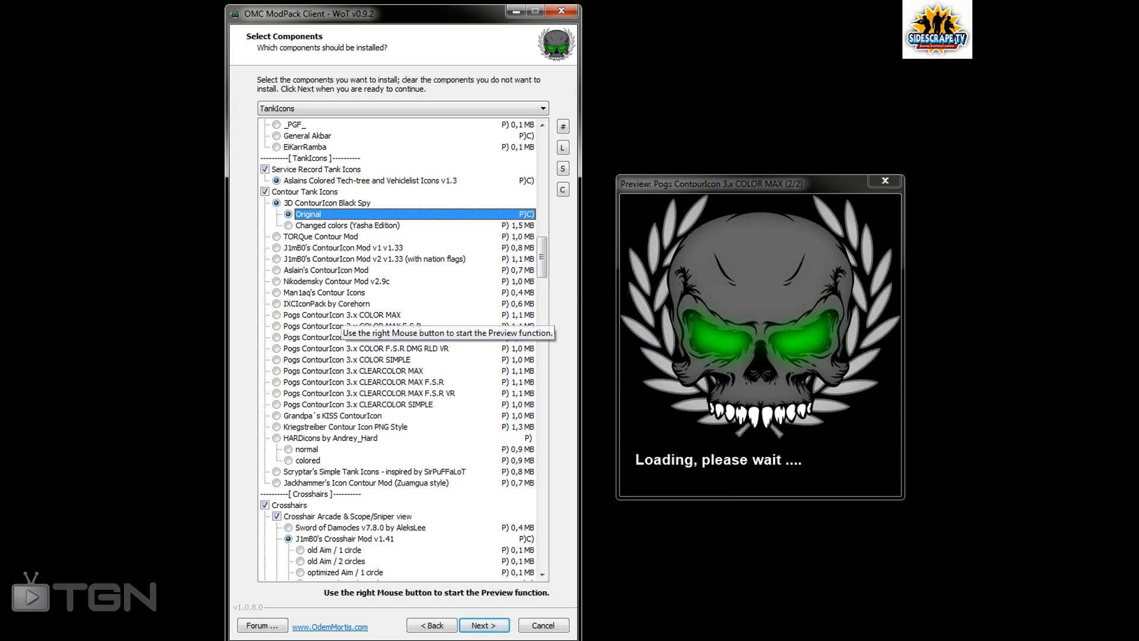
right_click(412, 337)
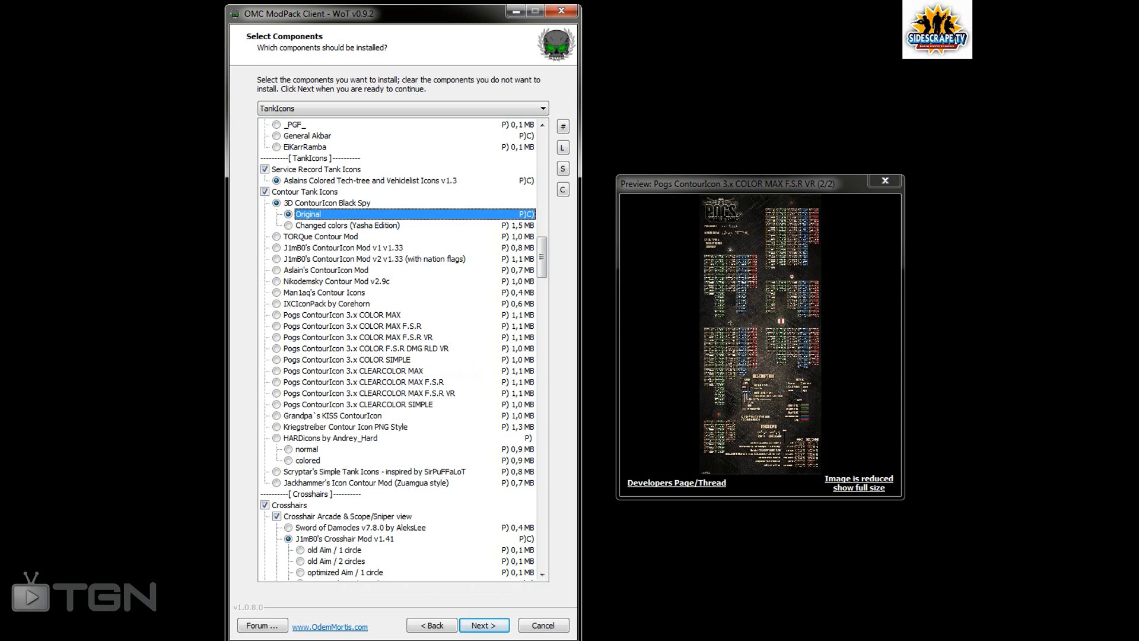
scroll(403, 350, "down", 3)
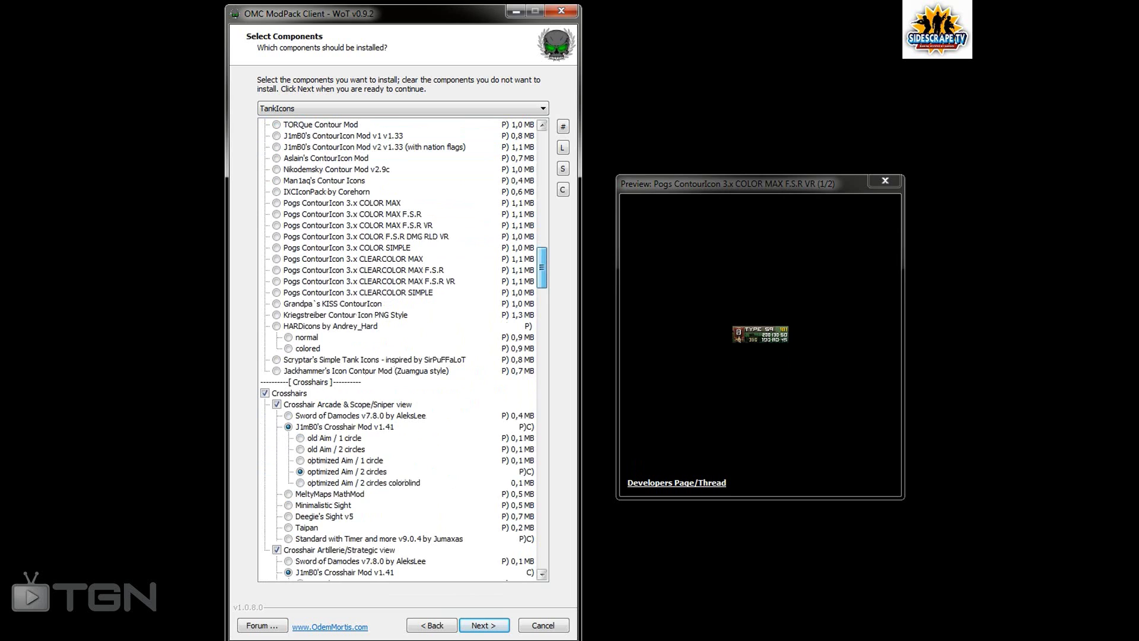
scroll(403, 350, "up", 1)
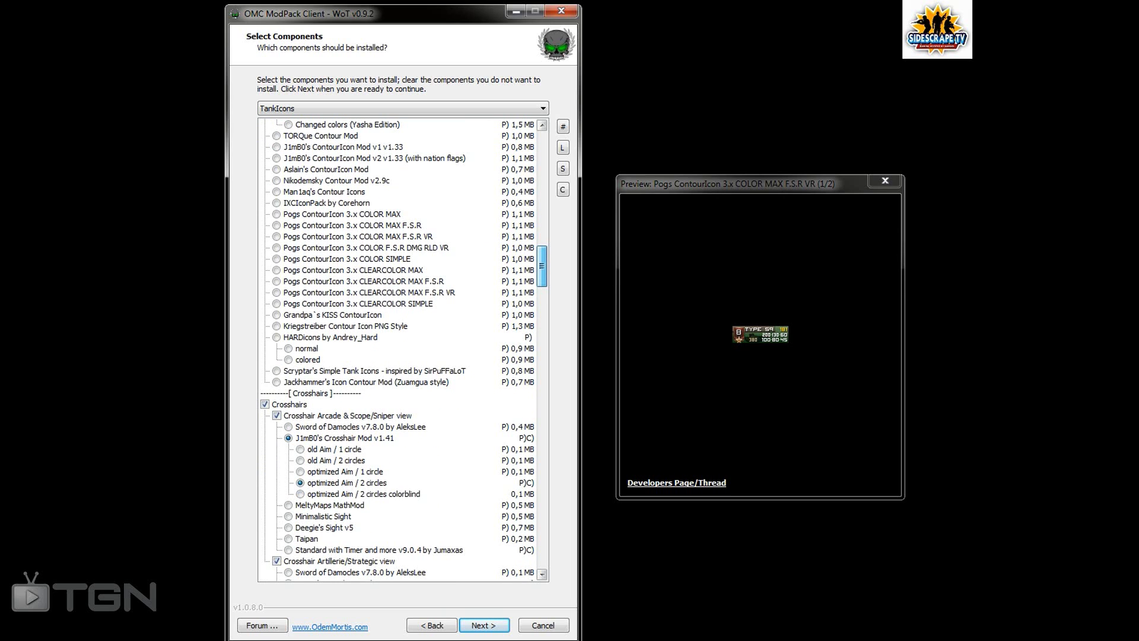
Preview J1mB0's Crosshair Mod v1.41 for arcade and sniper view and its optimized Aim / 2 circles variant
scroll(403, 350, "down", 1)
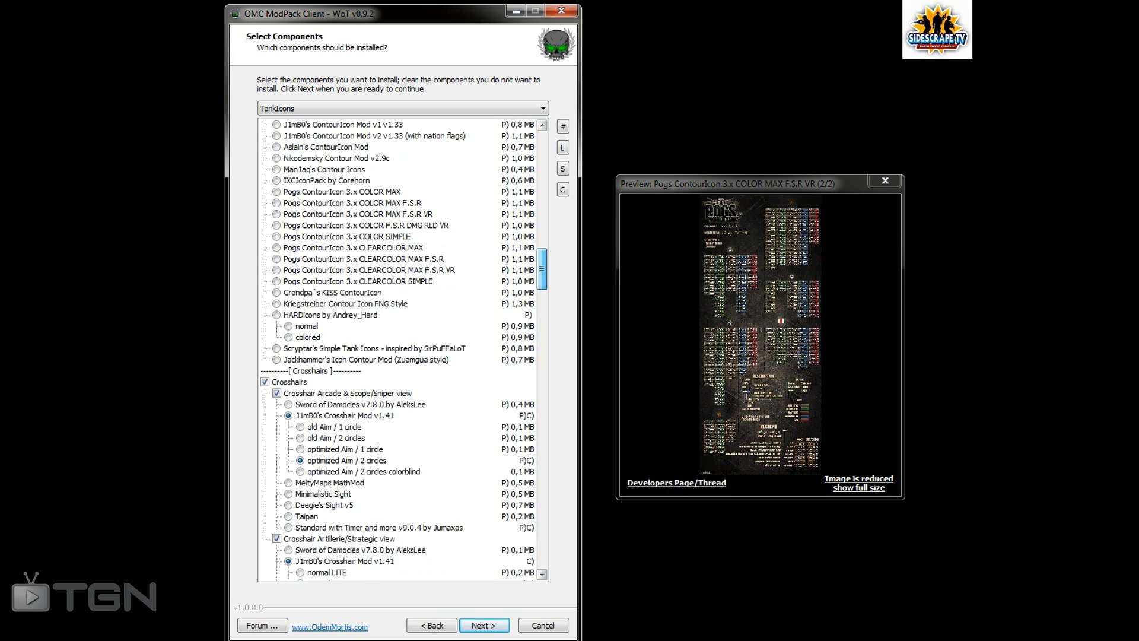
scroll(403, 350, "down", 4)
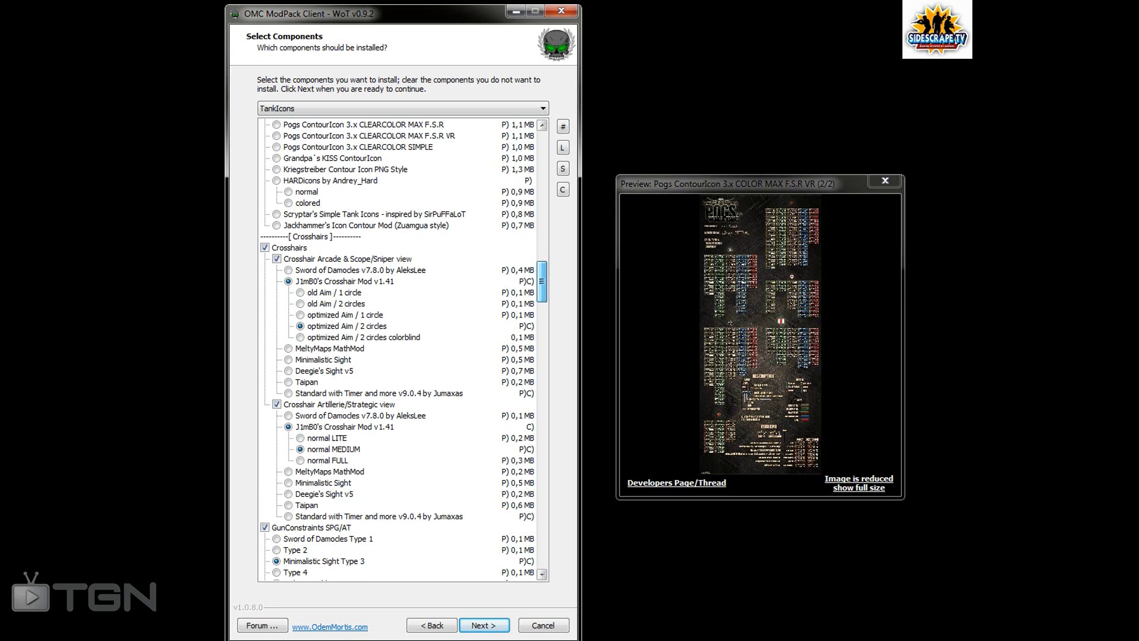
mouse_move(356, 283)
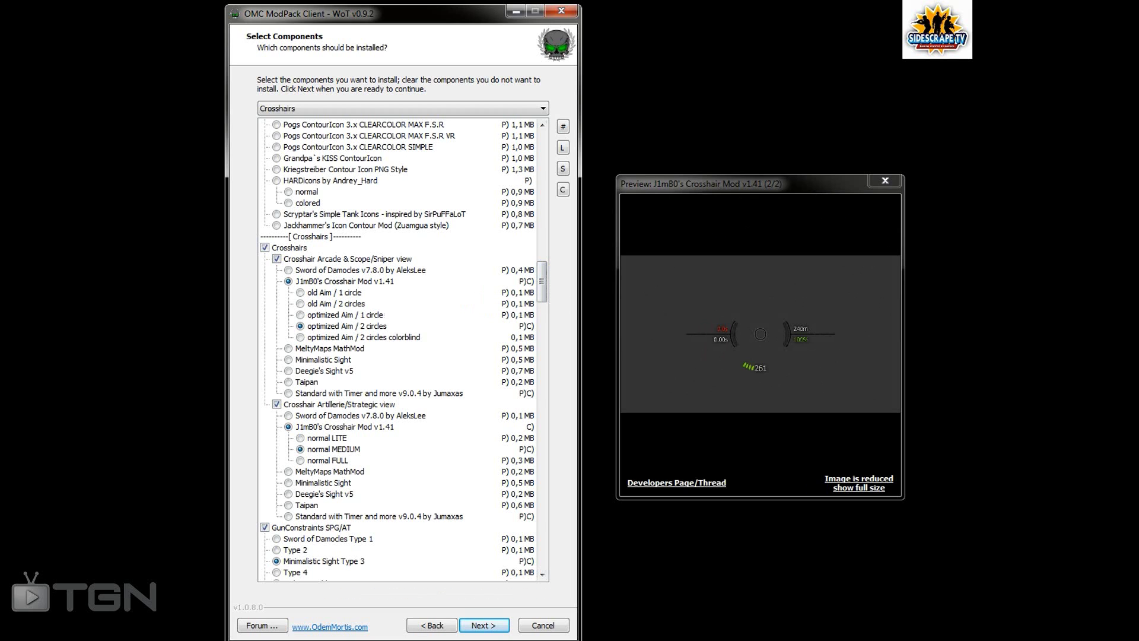
right_click(321, 326)
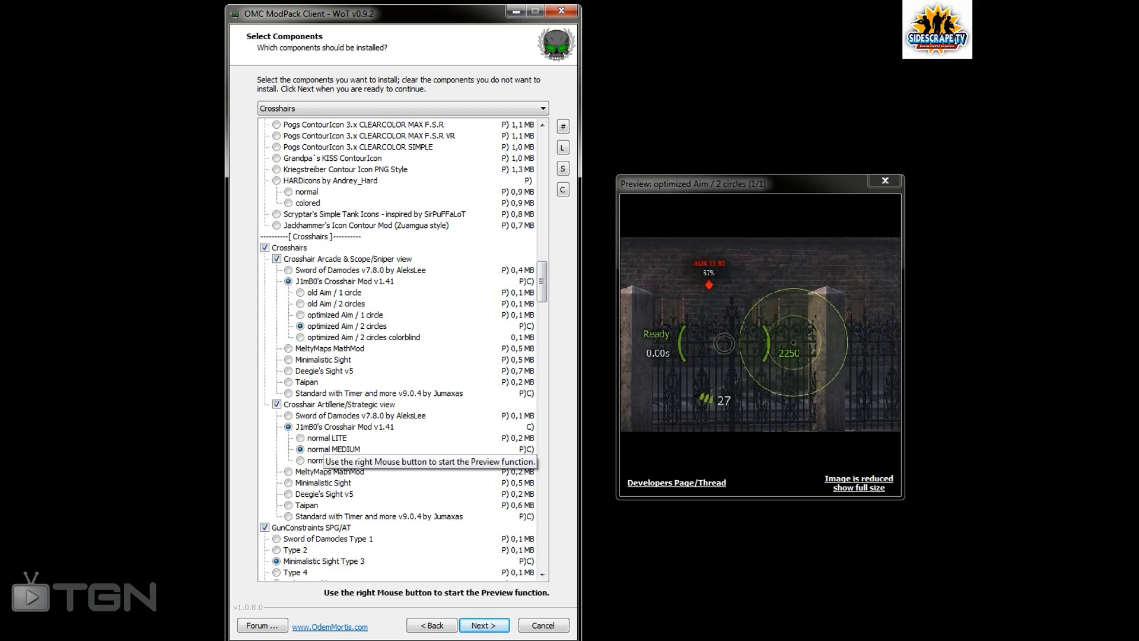
Preview the normal MEDIUM and normal FULL variants of J1mB0's artillery crosshair, plus the MeltyMaps MathMod crosshair
right_click(326, 457)
right_click(327, 450)
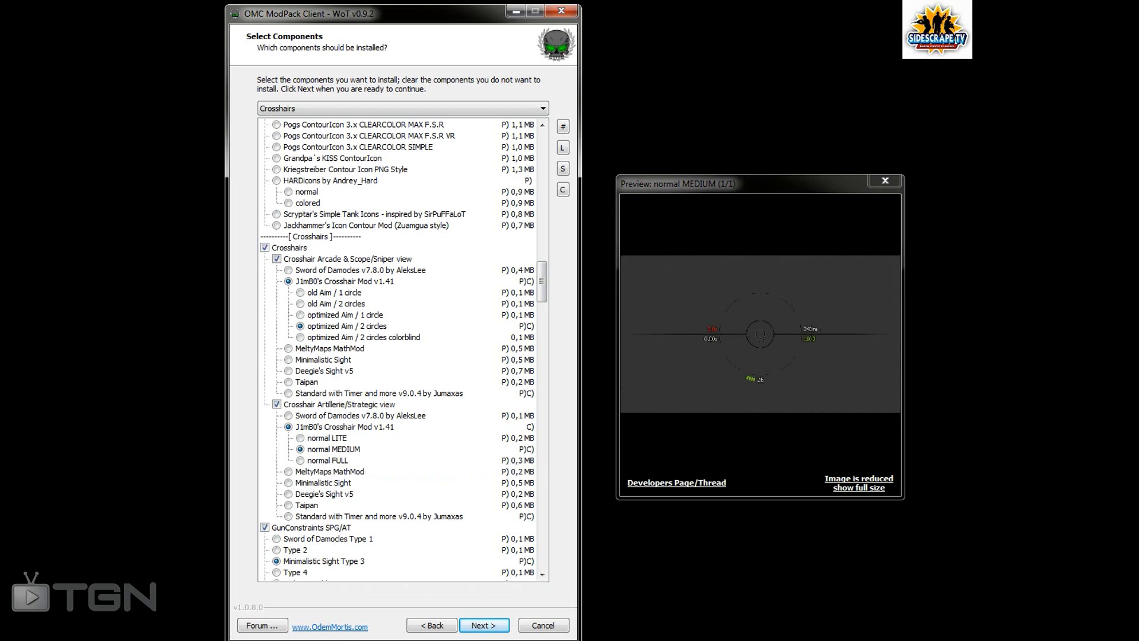
right_click(327, 461)
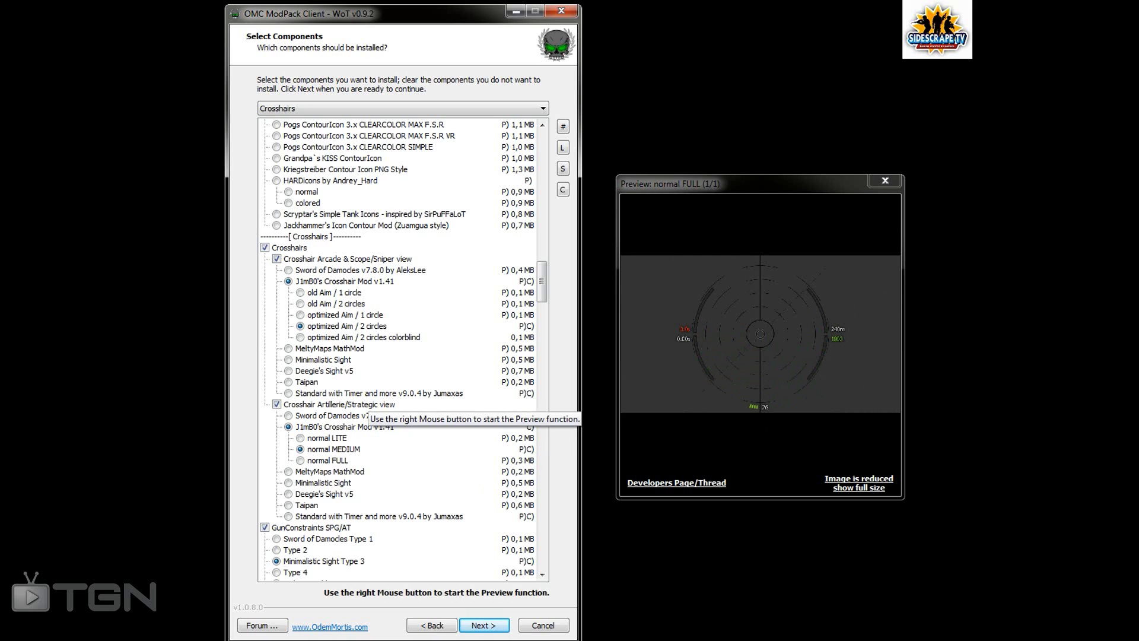
right_click(333, 449)
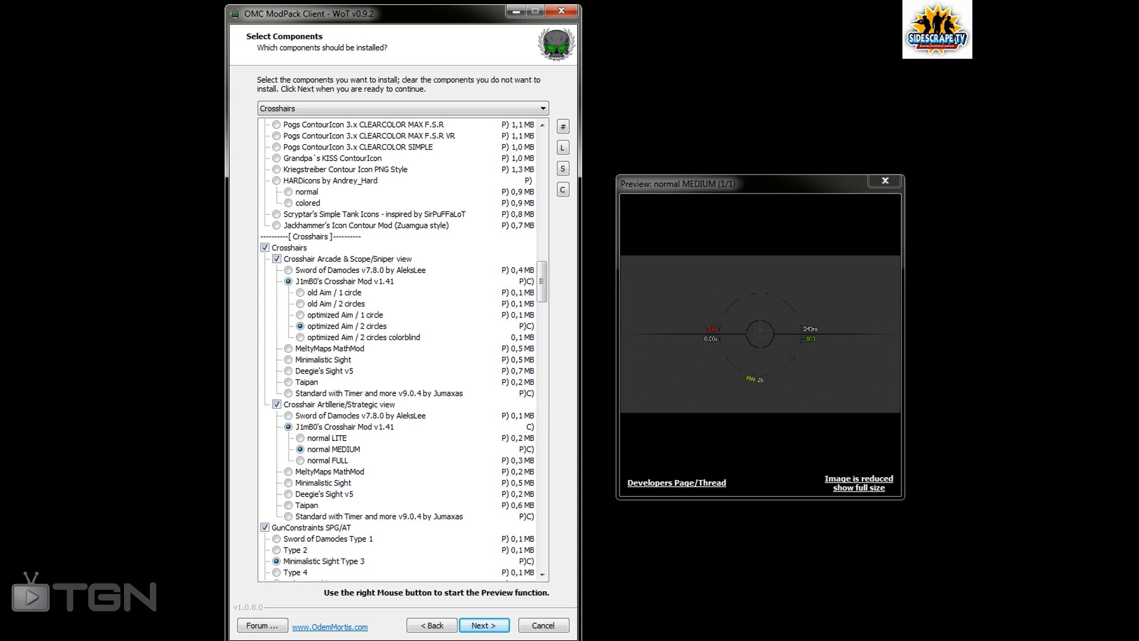
scroll(397, 350, "down", 4)
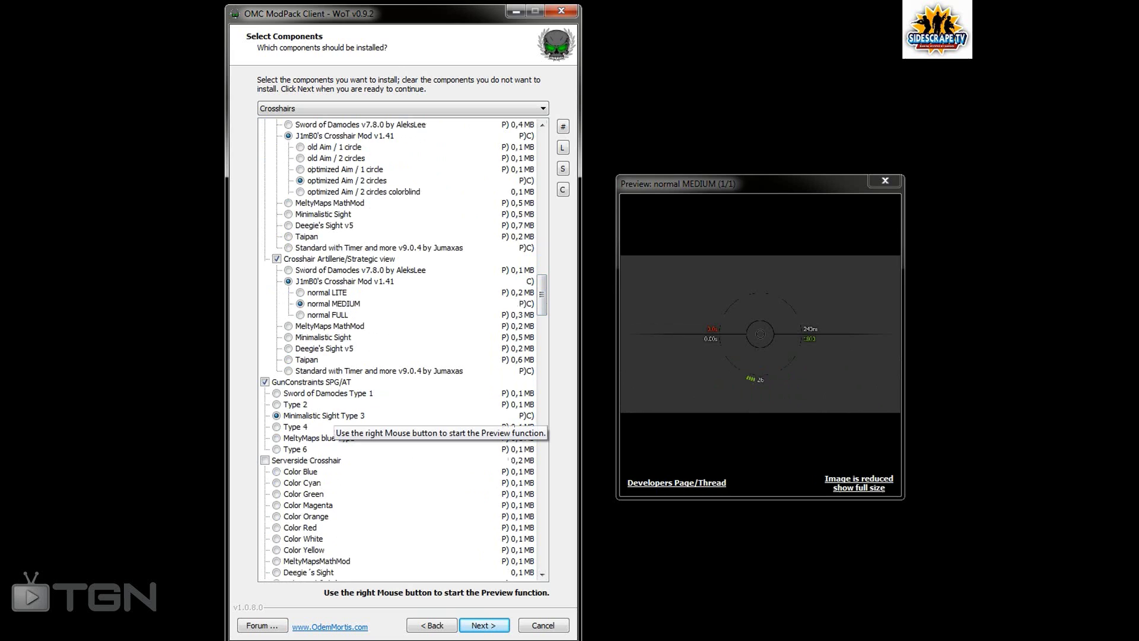
right_click(319, 438)
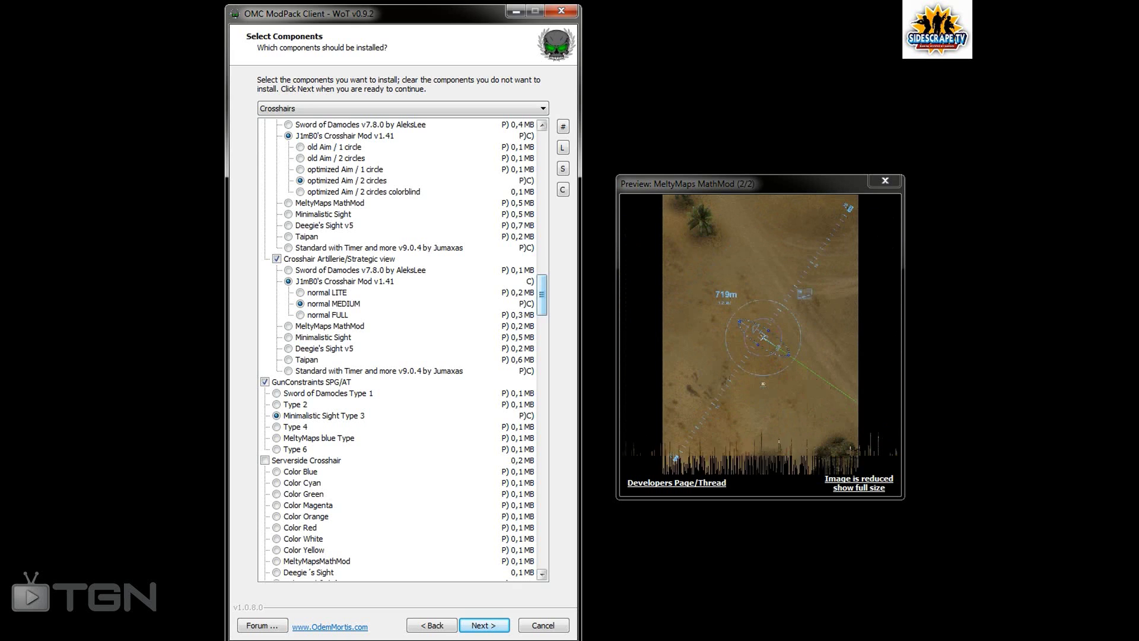
Set the ZoomIn configuration to x4 with zoom factor 2-16
scroll(397, 349, "down", 9)
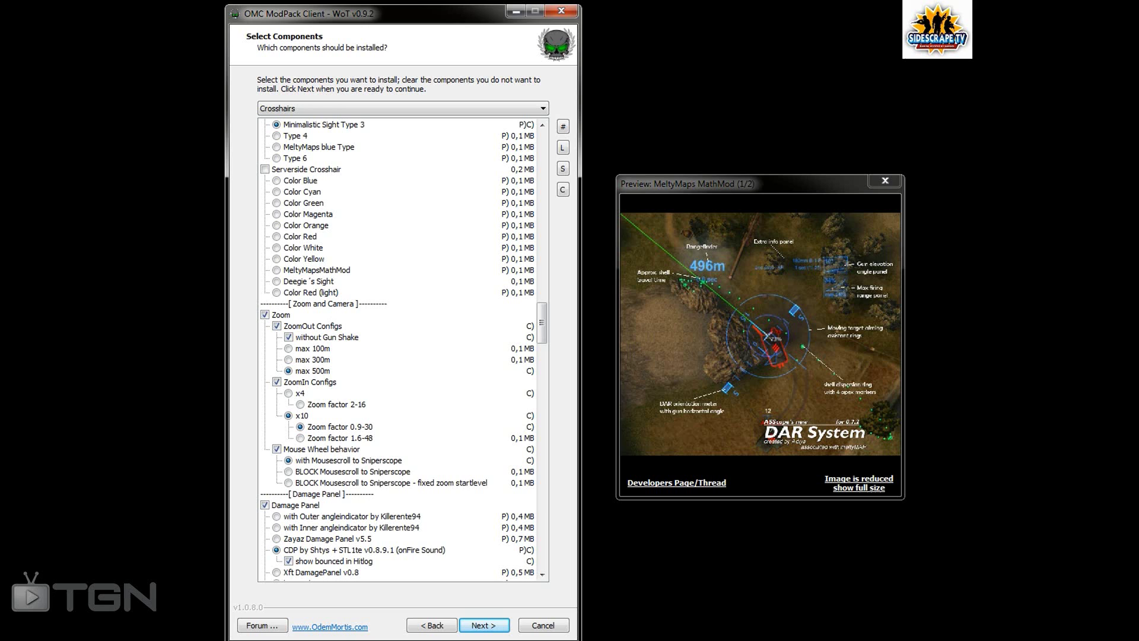
left_click(336, 404)
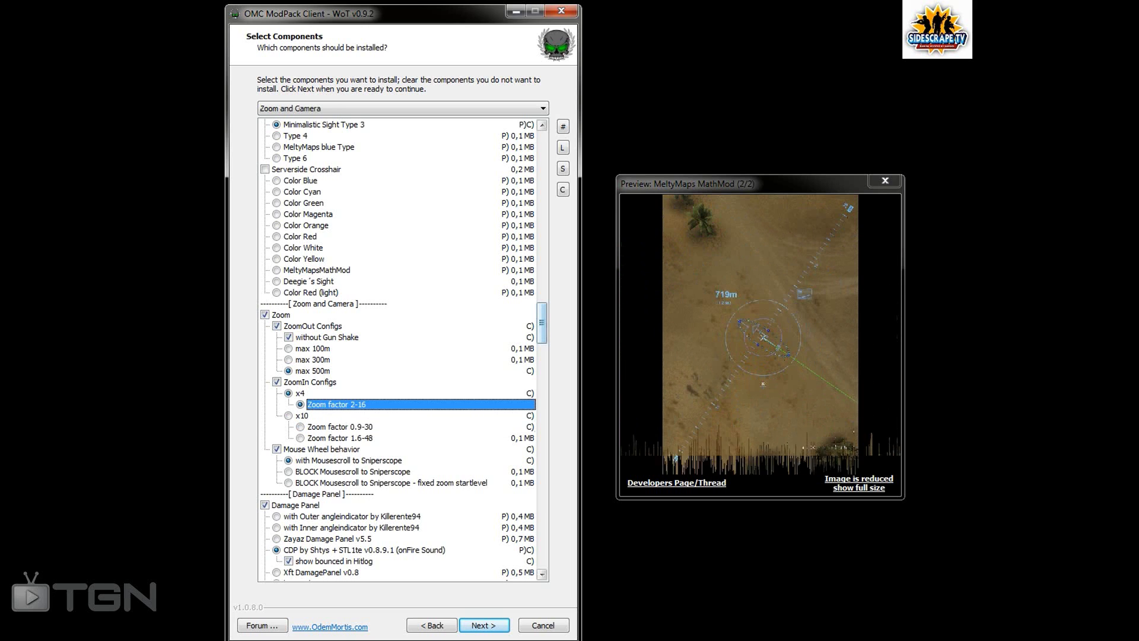
left_click(340, 427)
left_click(336, 404)
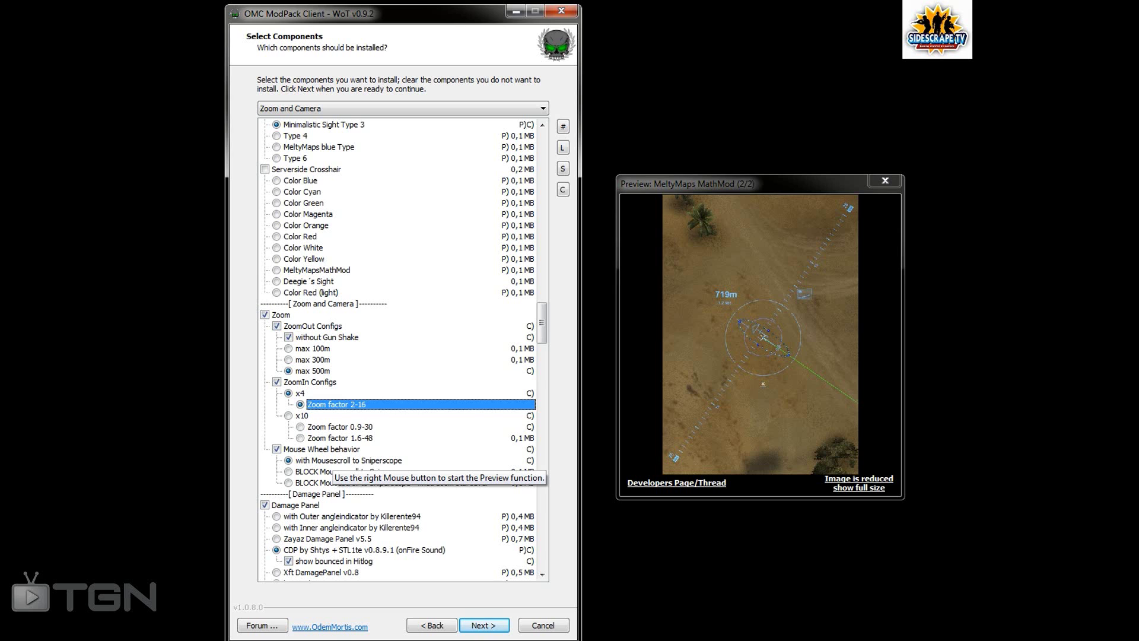
Preview the CDP by Shtys + STL1te v0.8.9.1 damage panel
scroll(332, 471, "down", 4)
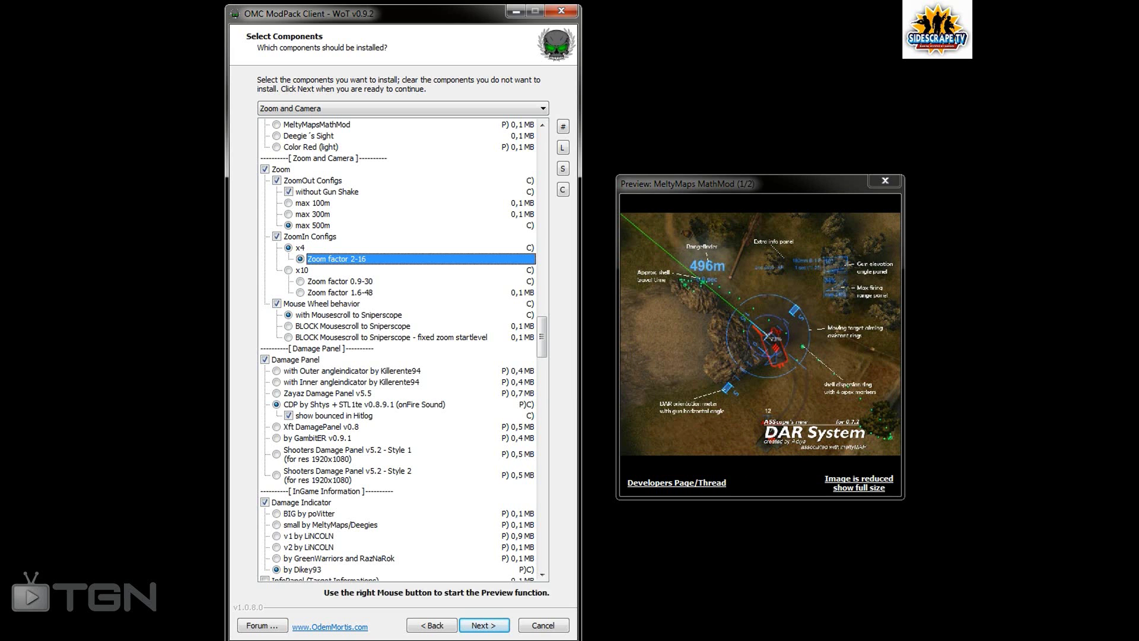
right_click(356, 405)
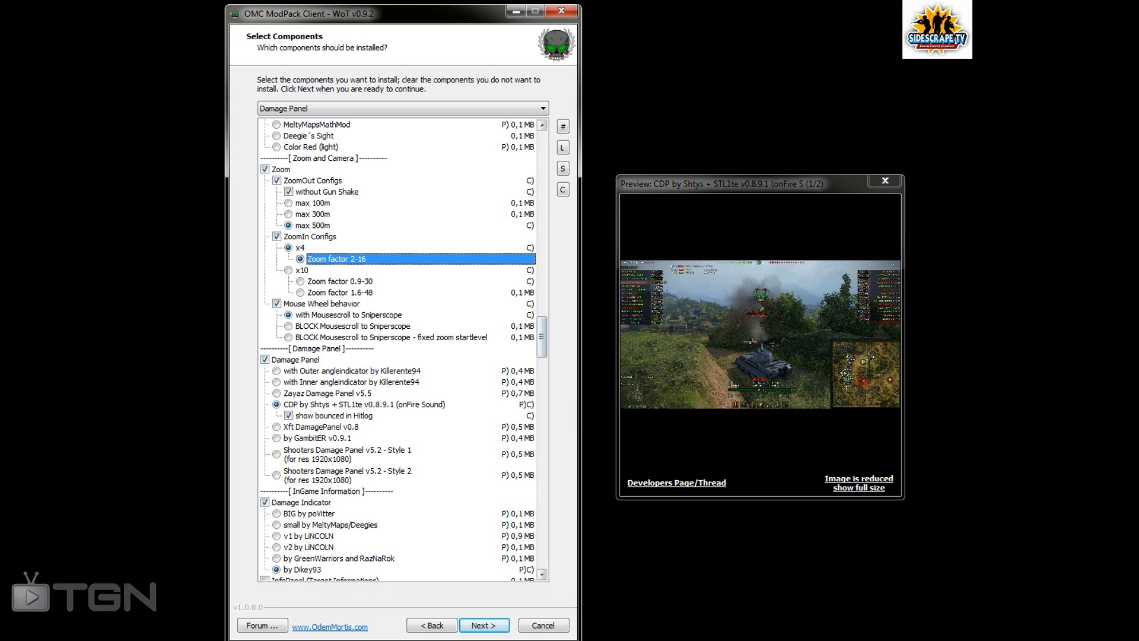
scroll(398, 350, "down", 3)
scroll(398, 350, "down", 1)
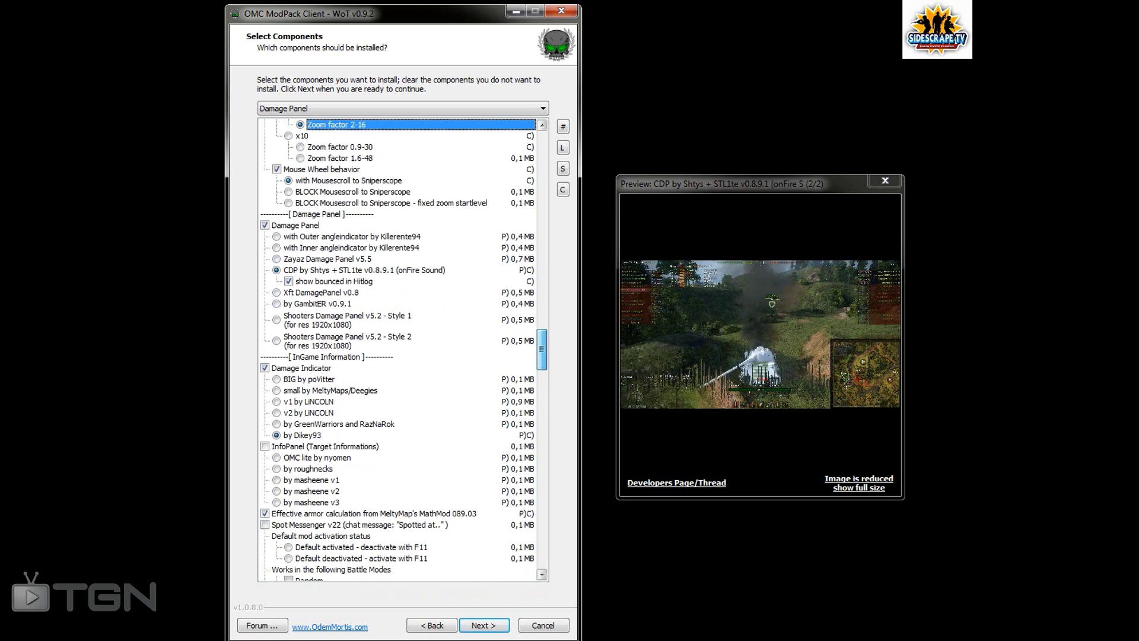
Preview the InfoPanel target information variants by roughnecks and by masheene v1
scroll(330, 409, "down", 2)
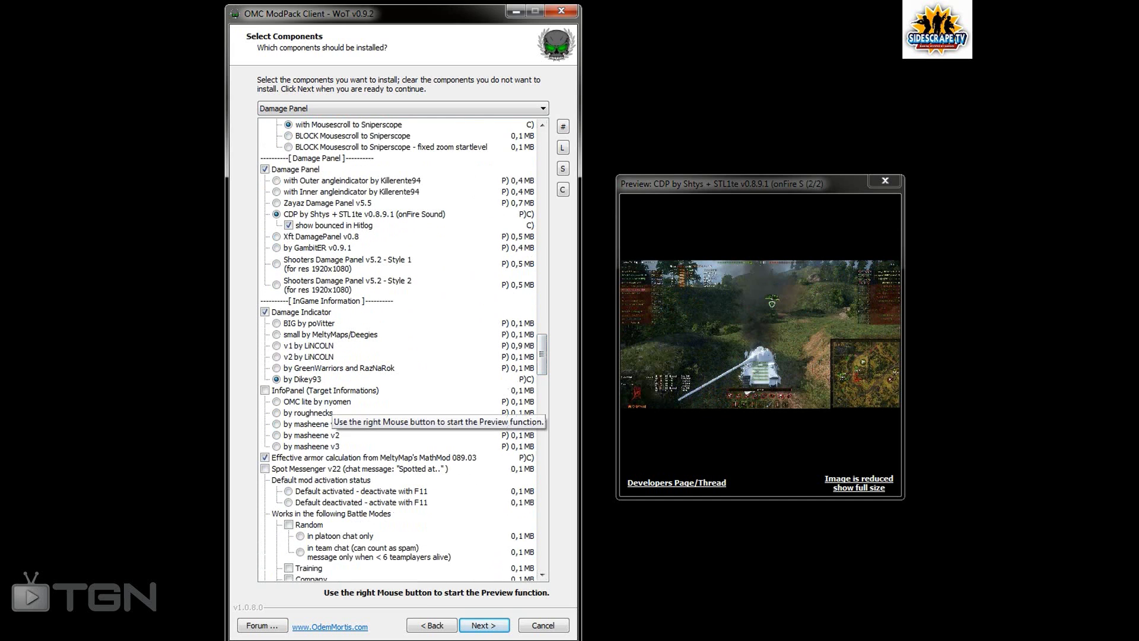
right_click(309, 413)
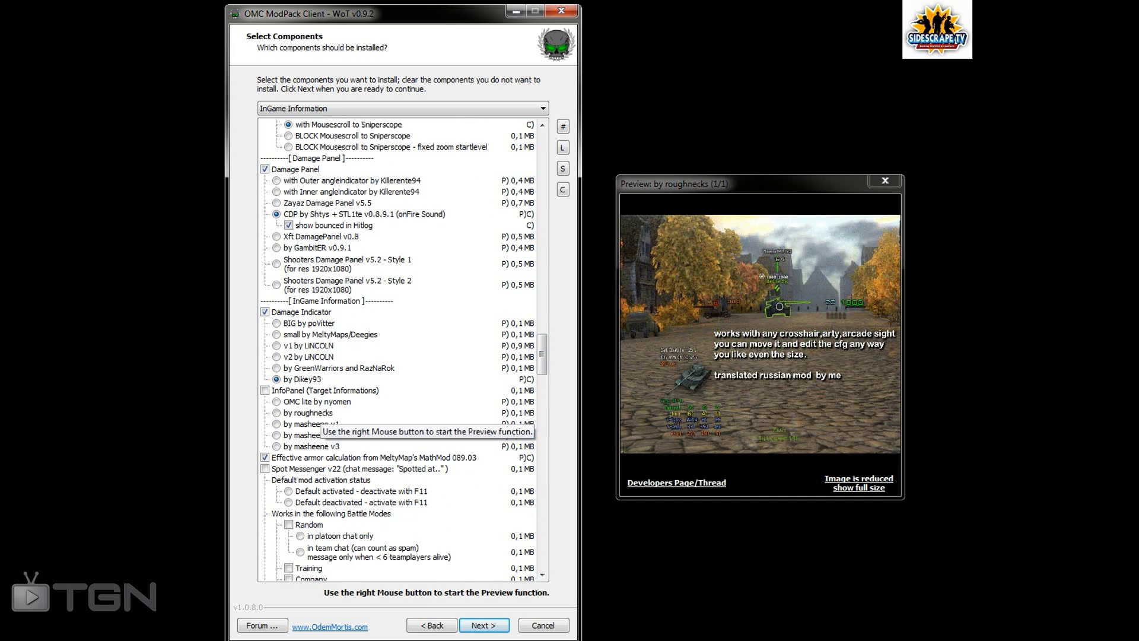
right_click(308, 423)
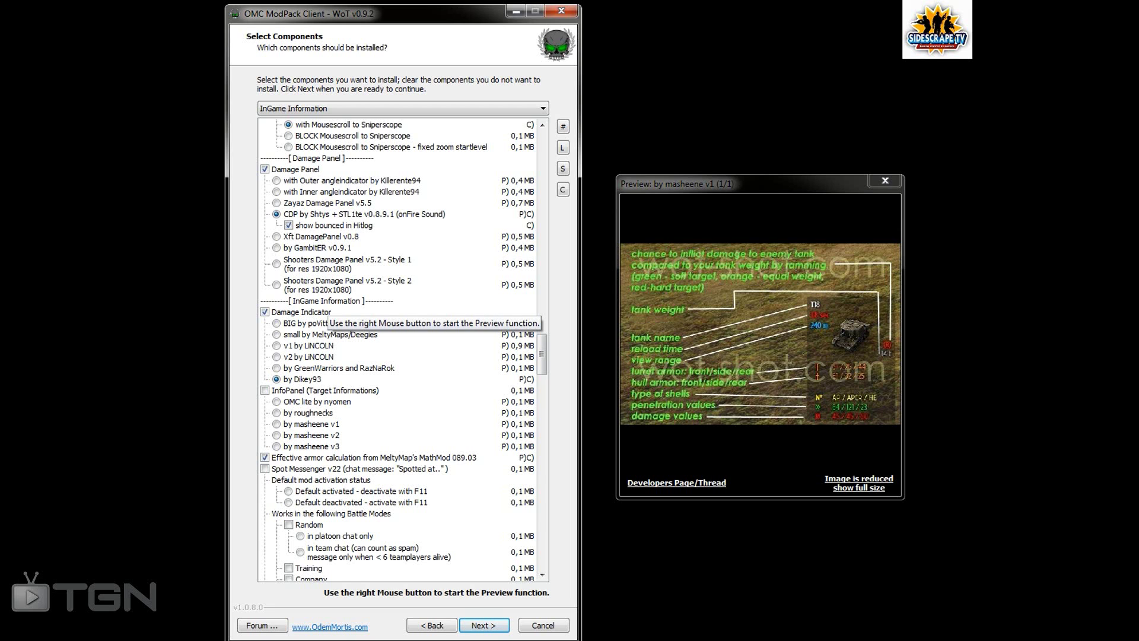
Preview the Effective armor calculation from MeltyMap's MathMod and the Spot Messenger v22 component
scroll(326, 324, "down", 1)
right_click(356, 424)
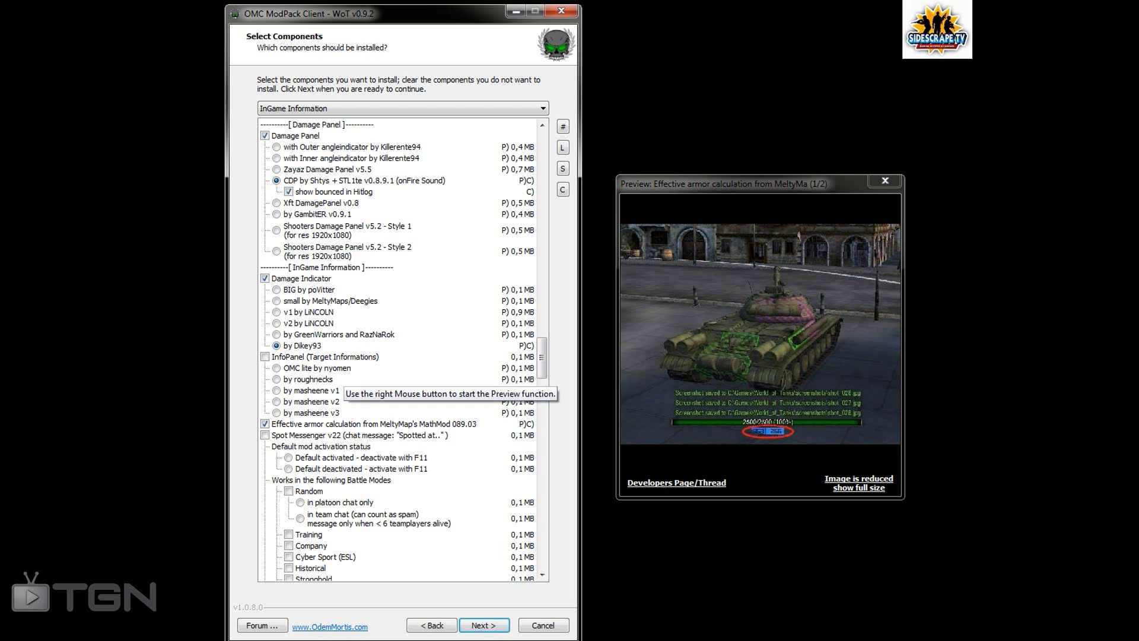
right_click(355, 435)
scroll(398, 350, "down", 1)
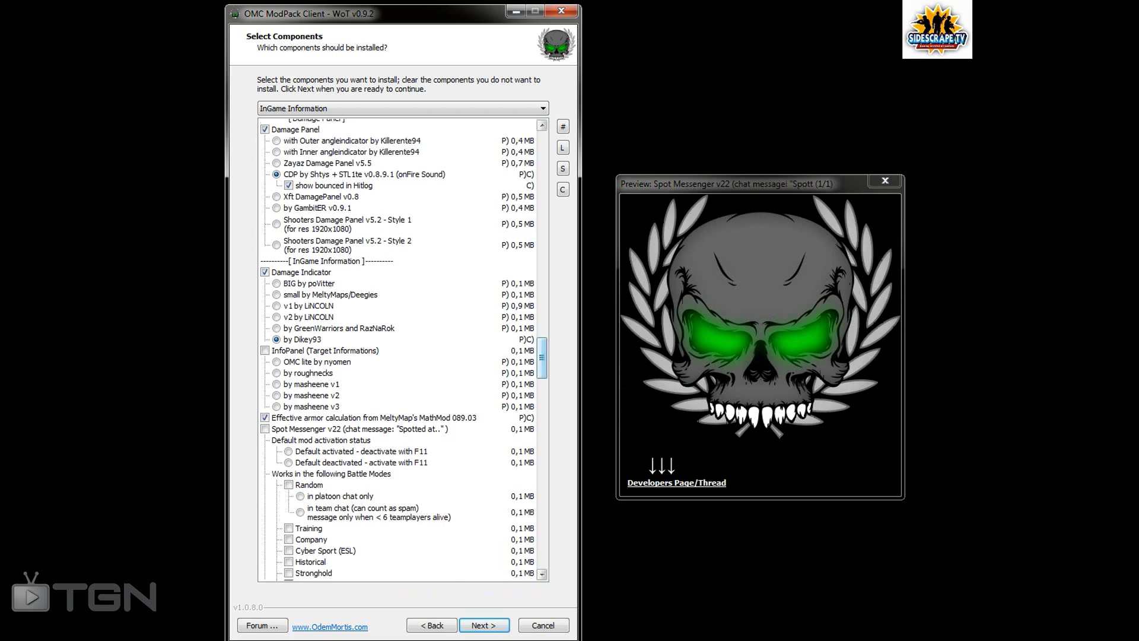
Review the Spot Messenger options and preview the Team HP Pools v092b battlescore display
scroll(398, 350, "down", 5)
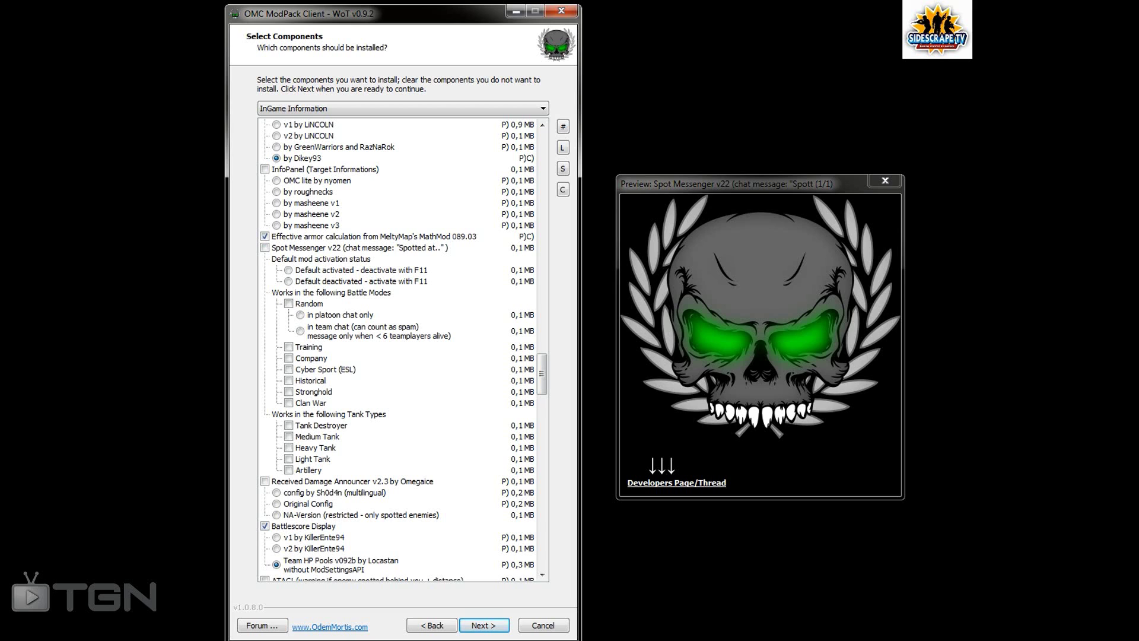
scroll(403, 350, "down", 2)
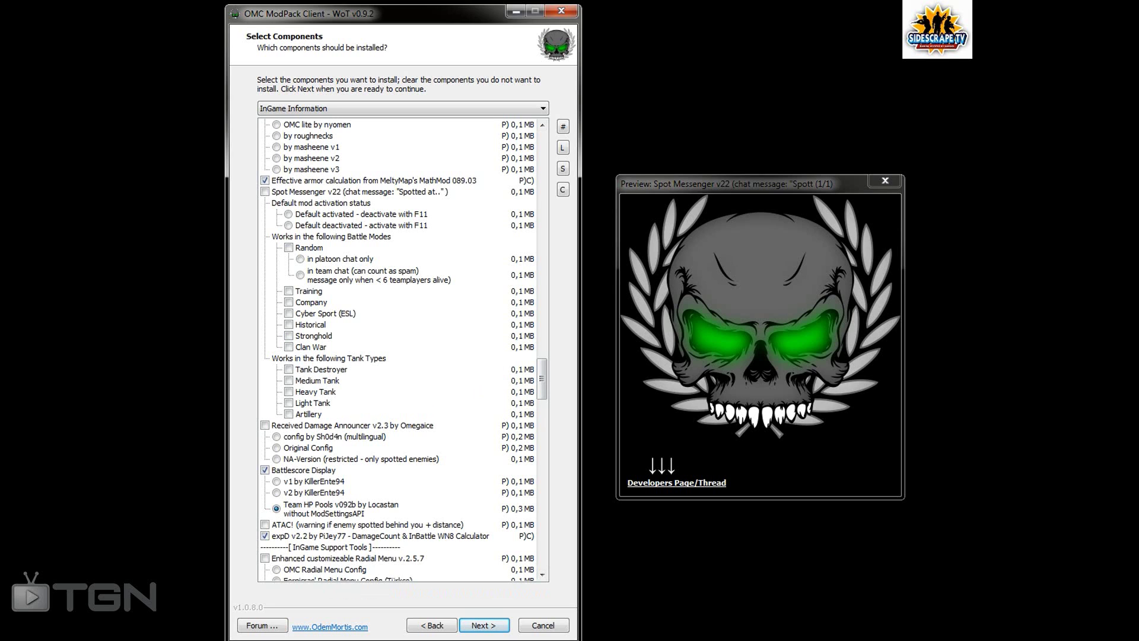
scroll(397, 350, "down", 4)
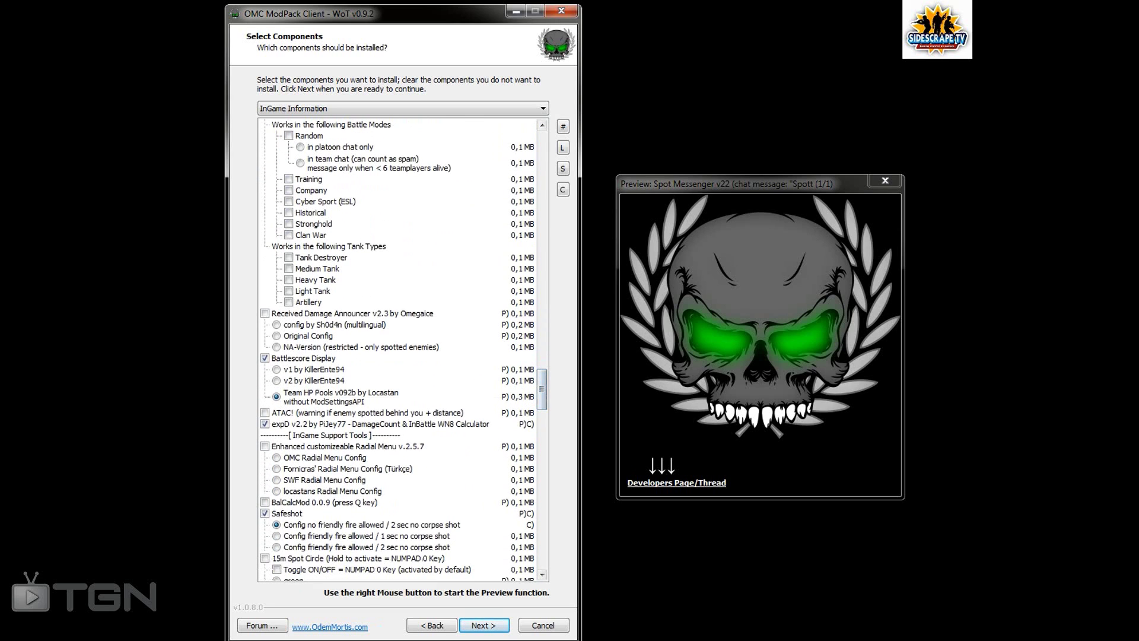
right_click(312, 398)
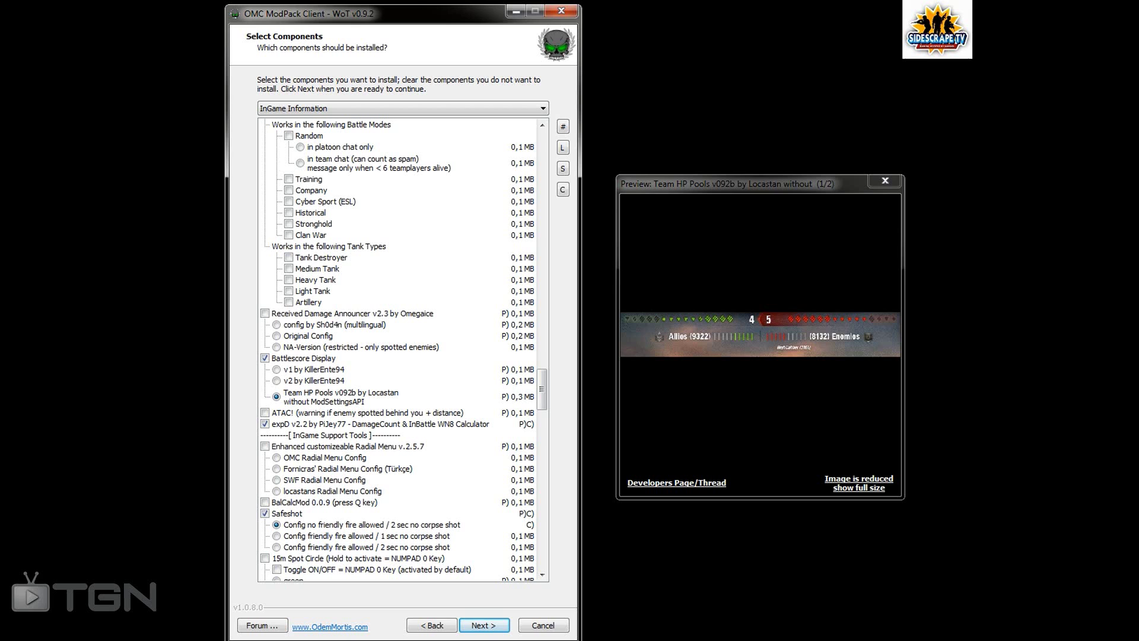
Preview the ATAC! enemy warning and the expD v2.2 DamageCount & InBattle WN8 Calculator, keeping expD enabled
scroll(396, 350, "down", 2)
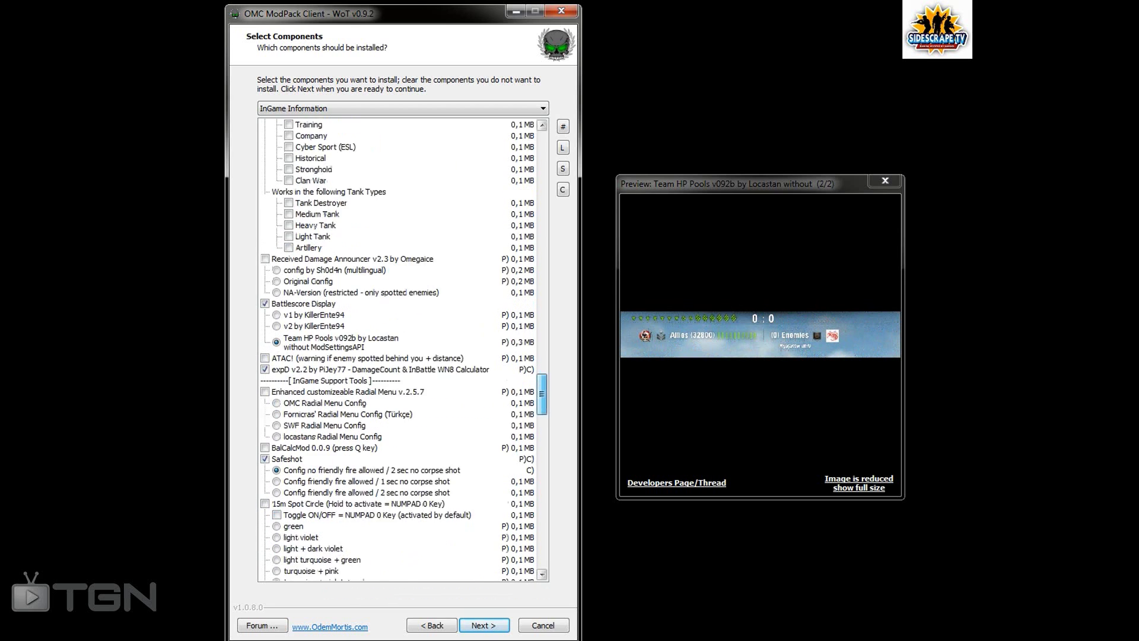
scroll(355, 290, "down", 2)
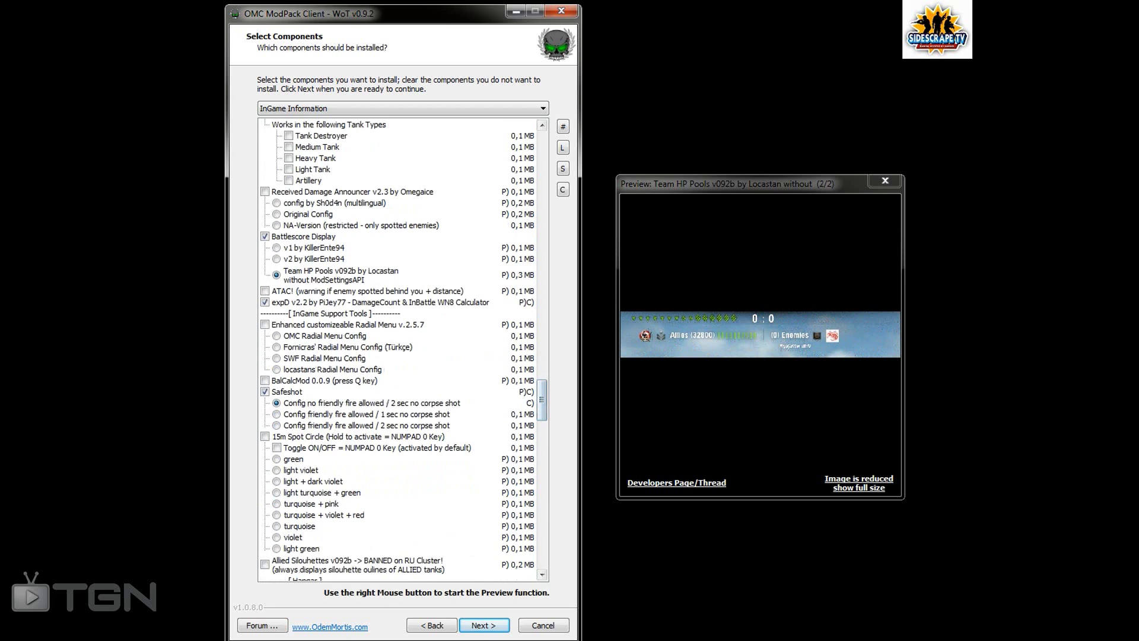
right_click(356, 291)
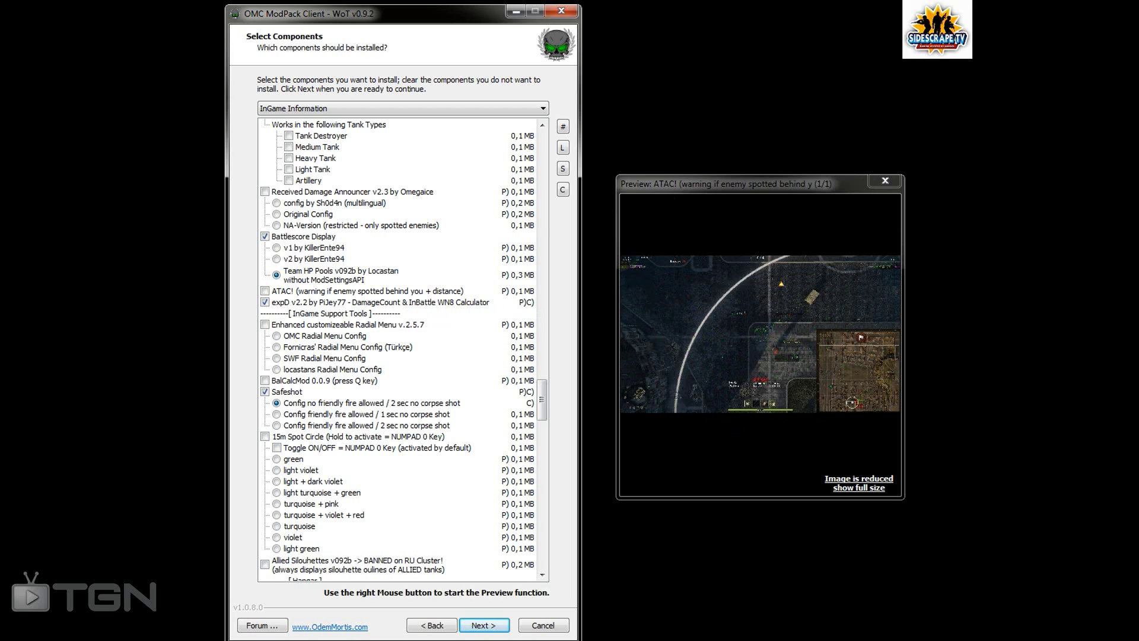
right_click(356, 303)
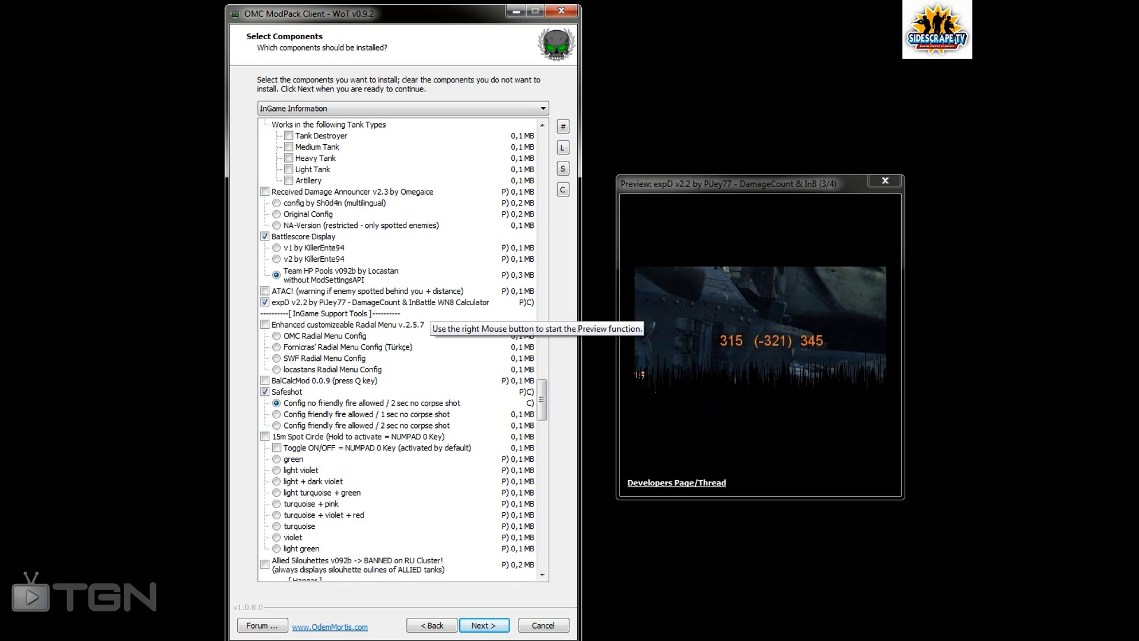
left_click(356, 303)
key("space")
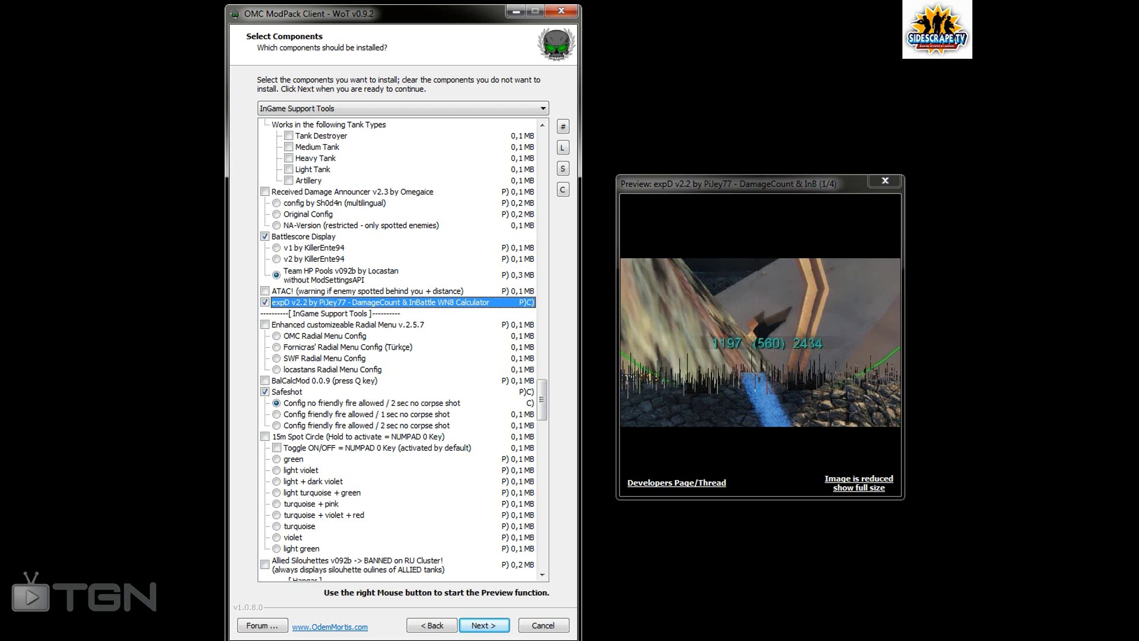
Preview BalCalcMod 0.0.9, the light violet 15m Spot Circle and the Allied Silouhettes v092b support tools
right_click(324, 380)
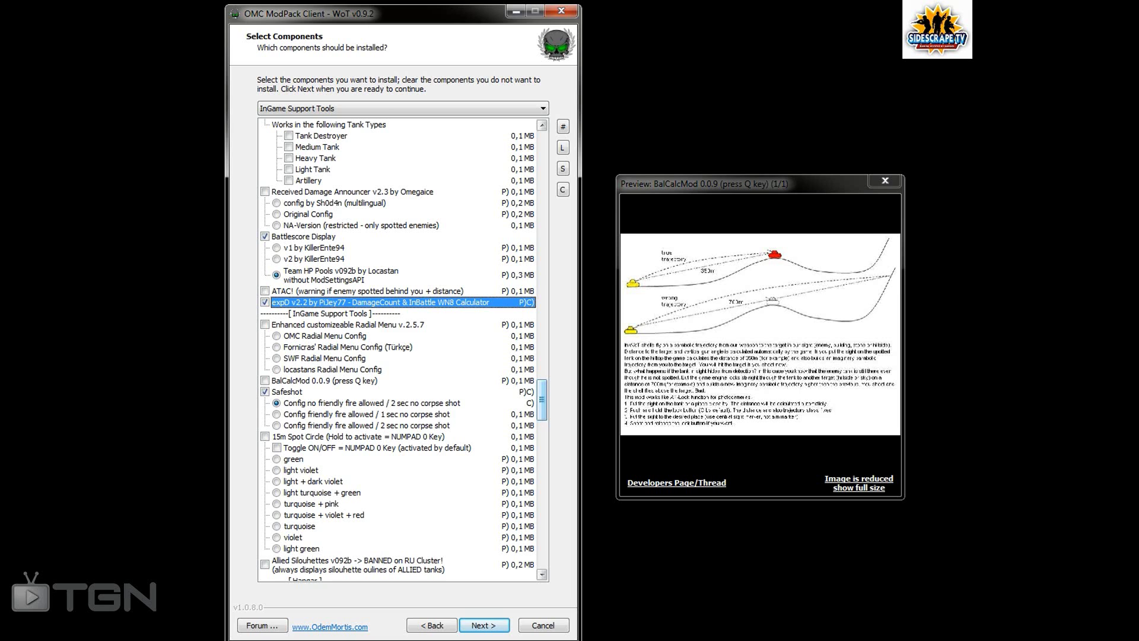
scroll(398, 350, "down", 6)
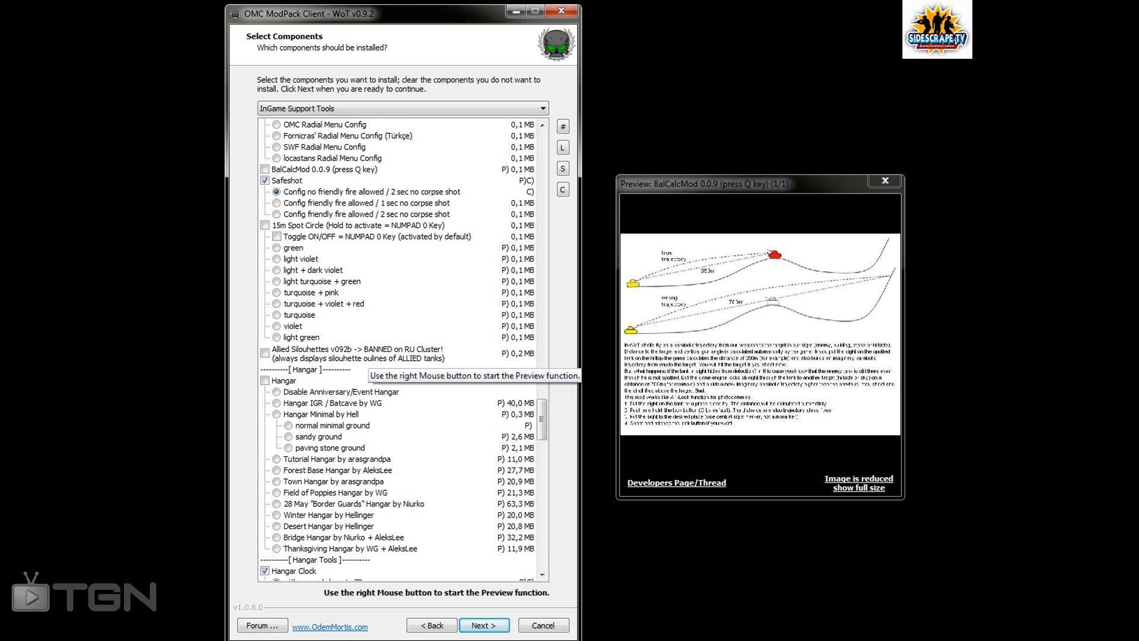
right_click(300, 259)
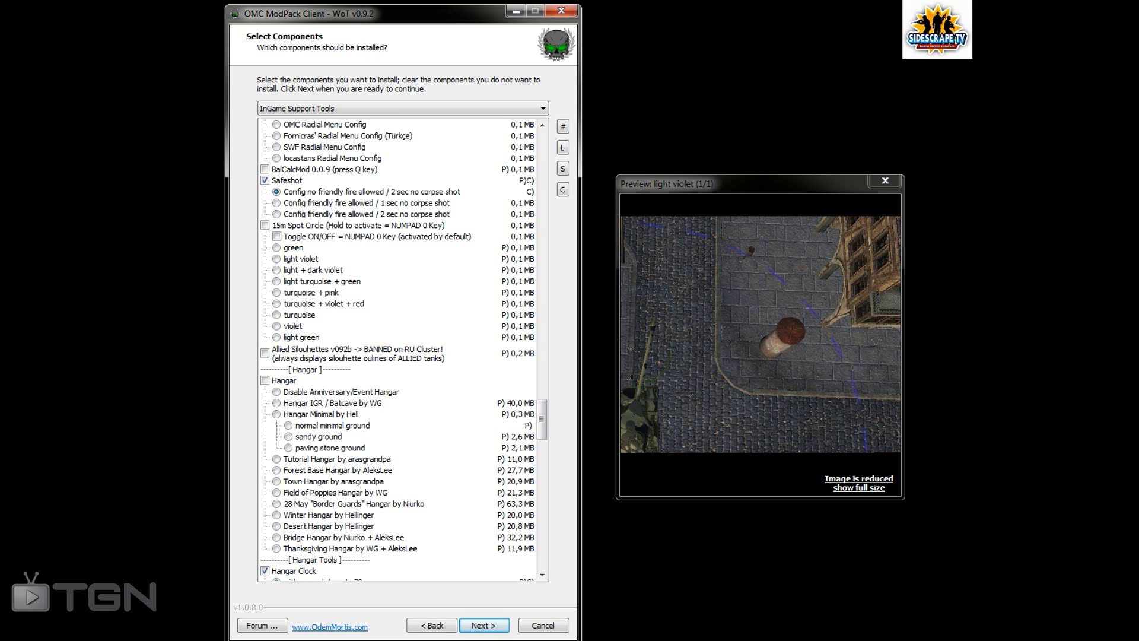
right_click(334, 353)
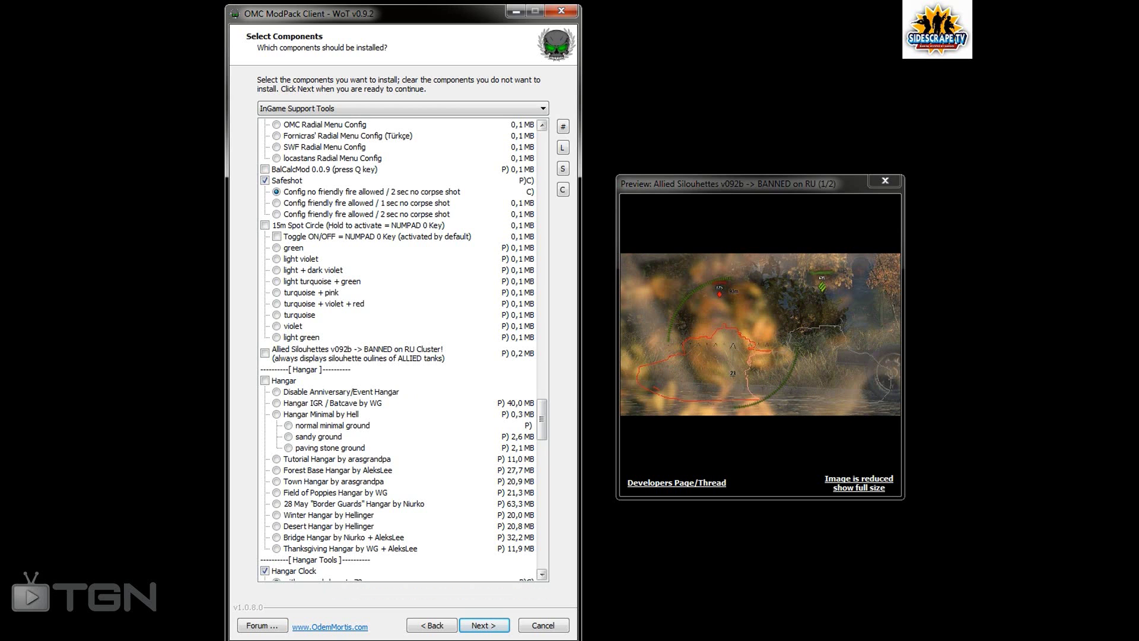
Preview the expD v2.2 damage counter again and bring up the Hangar Tools components
scroll(397, 350, "up", 9)
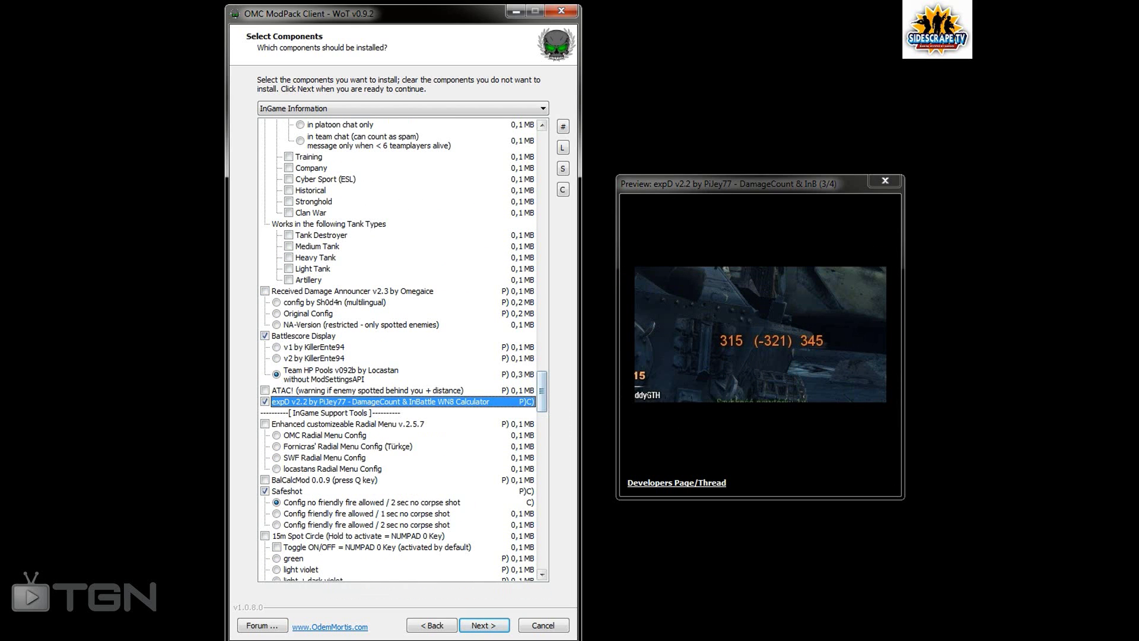
scroll(398, 350, "down", 7)
scroll(398, 350, "down", 10)
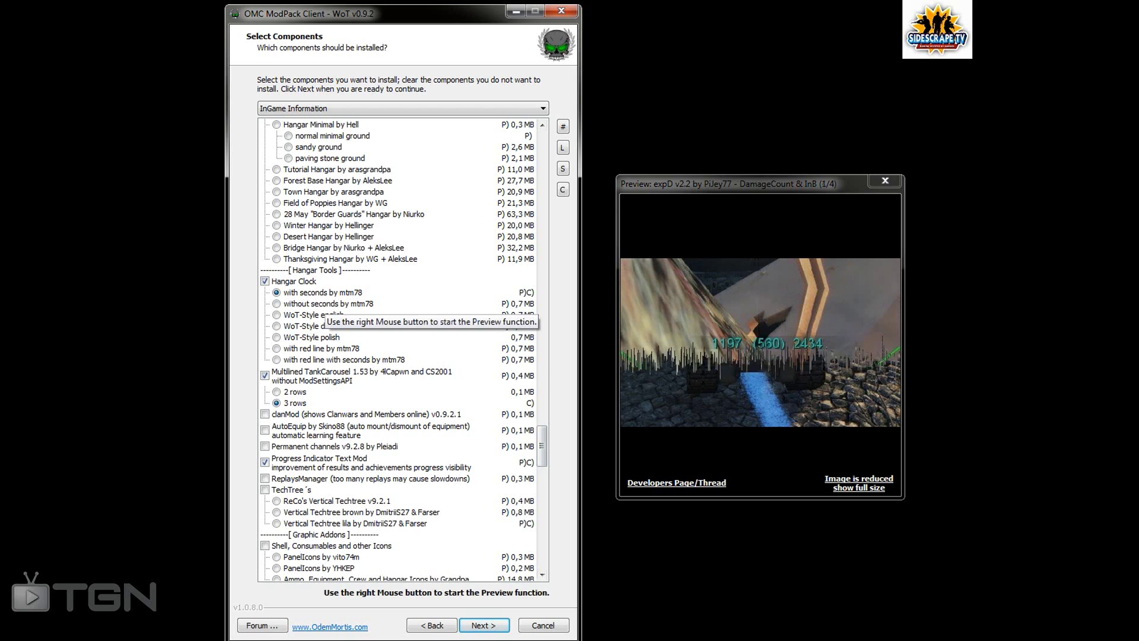
Preview the Progress Indicator Text Mod improvement and bring up the Graphic Addons components
right_click(319, 462)
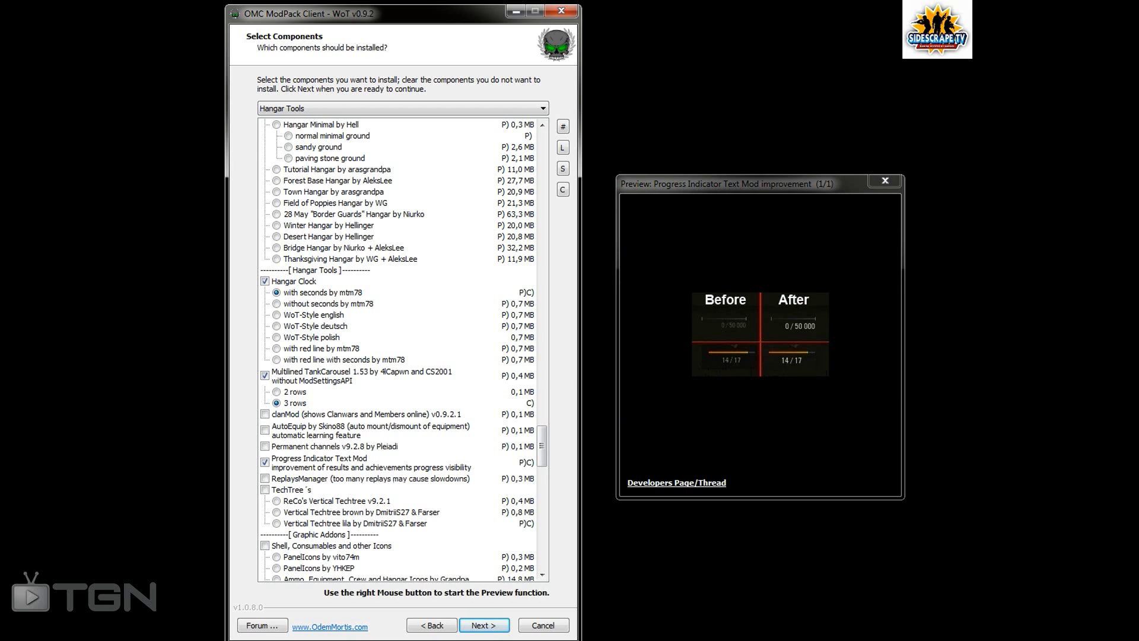
scroll(397, 350, "down", 2)
scroll(404, 350, "down", 8)
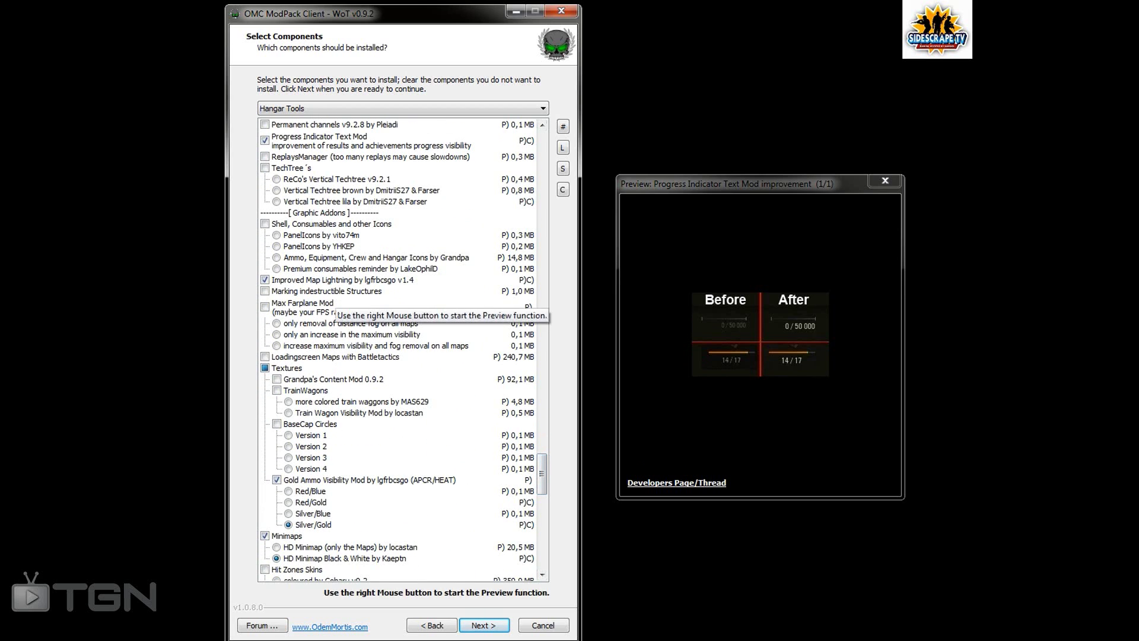
Preview Version 1 of the BaseCap Circles and the Silver/Gold variant of the Gold Ammo Visibility Mod
right_click(330, 306)
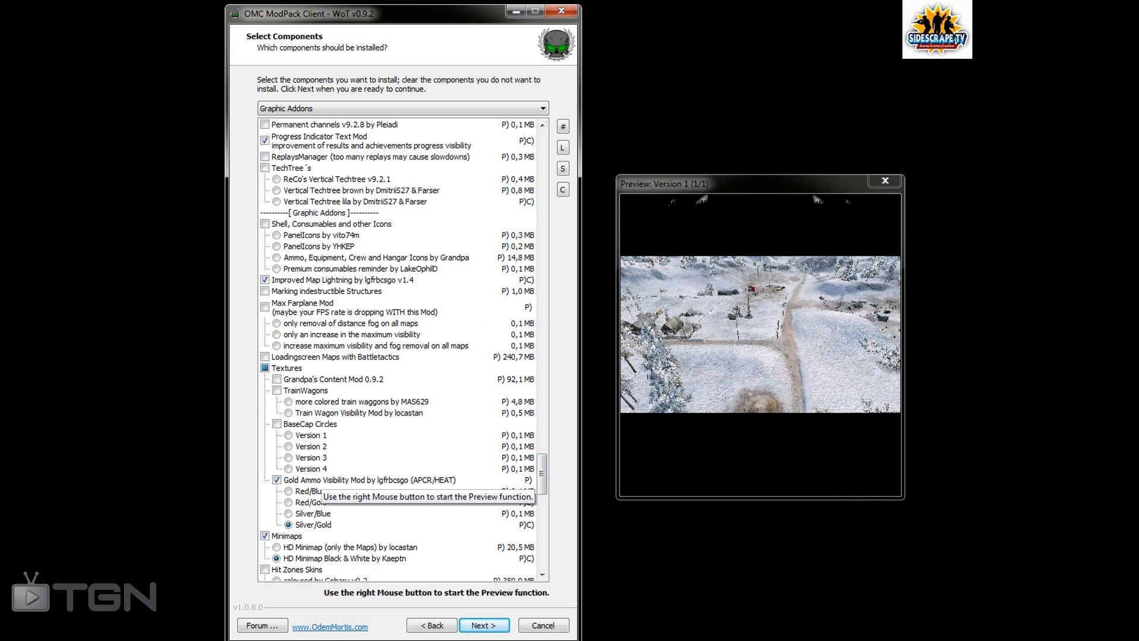
right_click(320, 481)
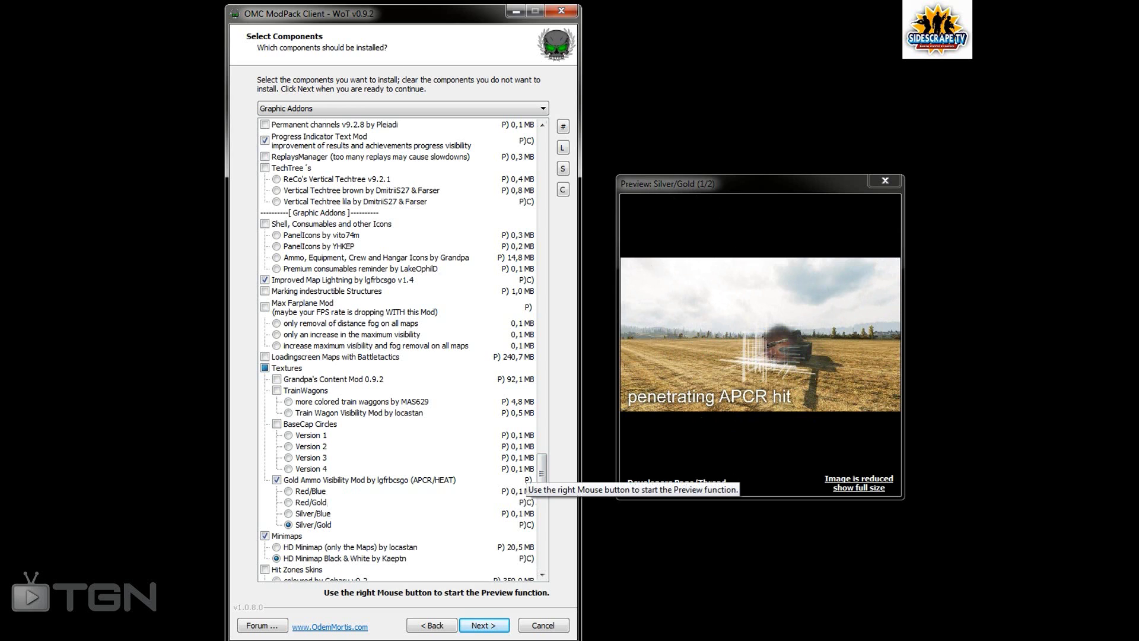
scroll(398, 350, "down", 6)
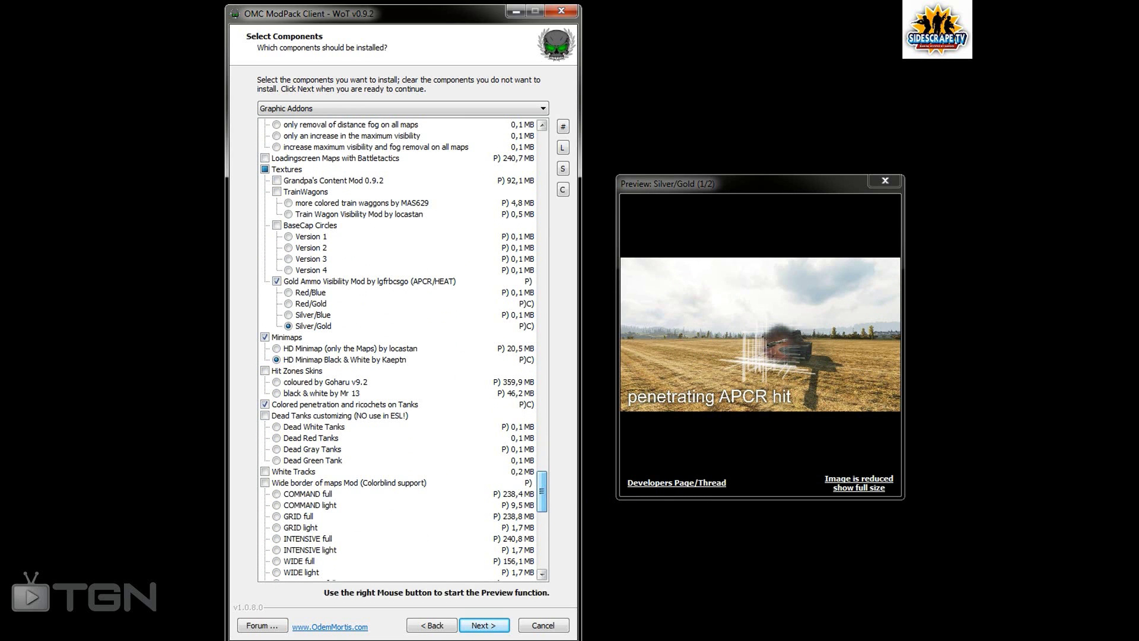
Preview the HD Minimap Black & White by Kaeptn, the Colored penetration and ricochets mod and the COMMAND light map border
right_click(350, 359)
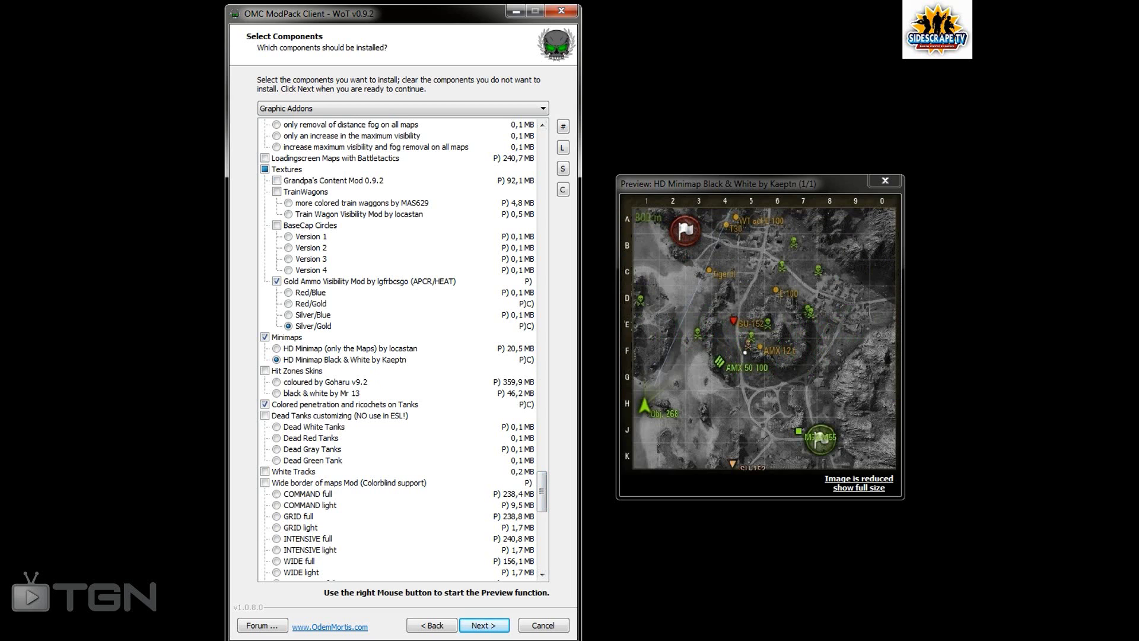
right_click(439, 404)
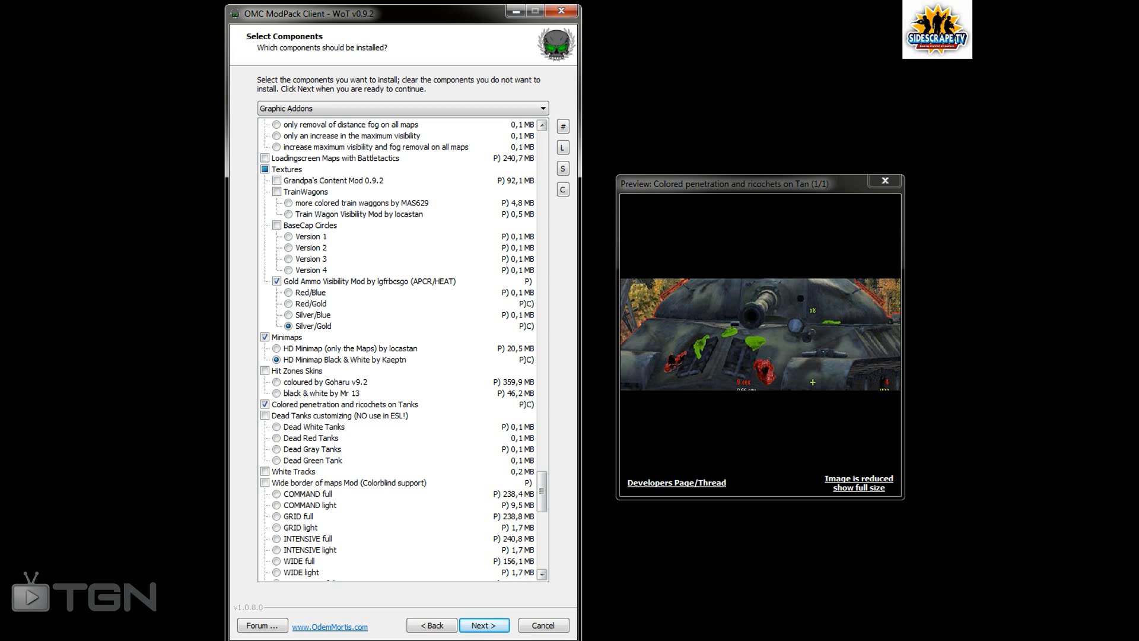
right_click(309, 505)
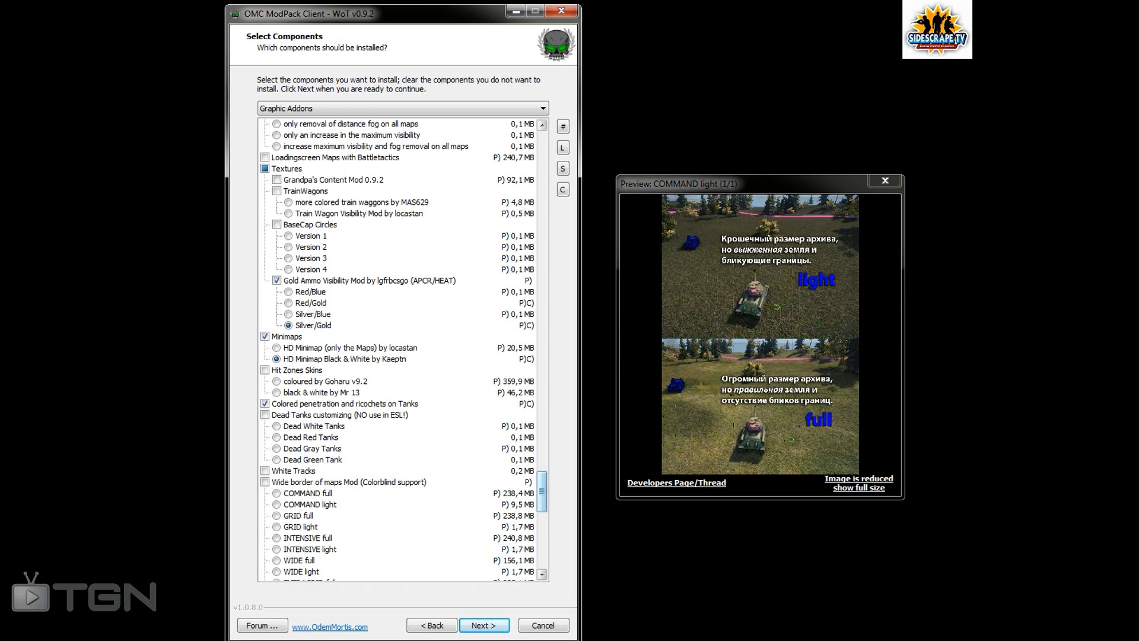
Preview the Yasen Krasen Version 1 WN8 v0.9.2.1 session stats and bring up the Sound Addons components
scroll(403, 350, "down", 10)
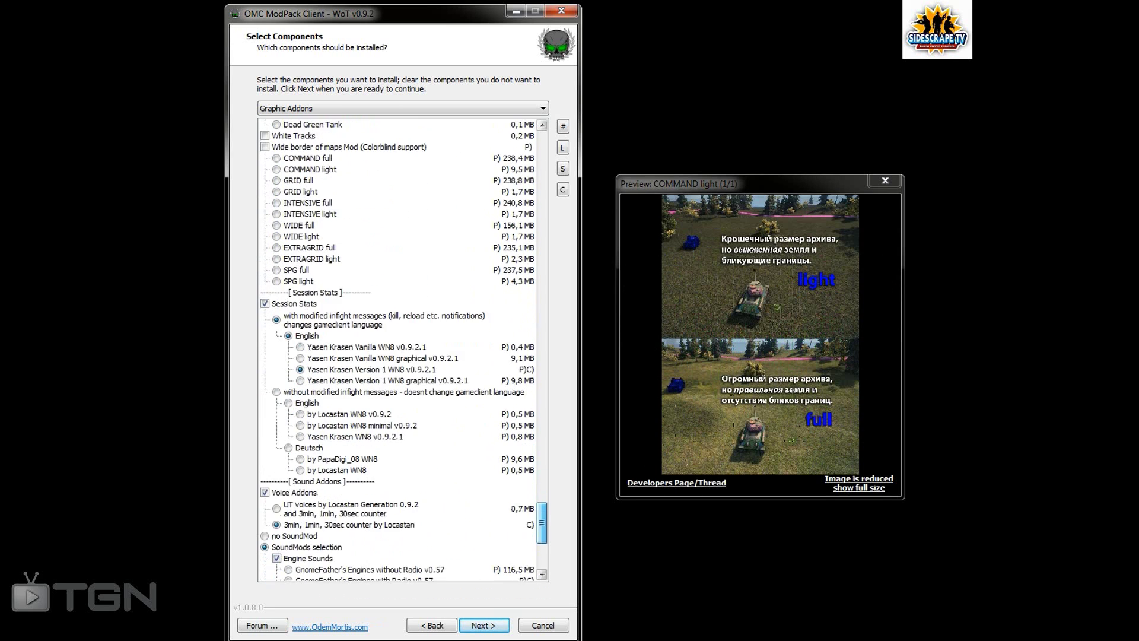
right_click(344, 370)
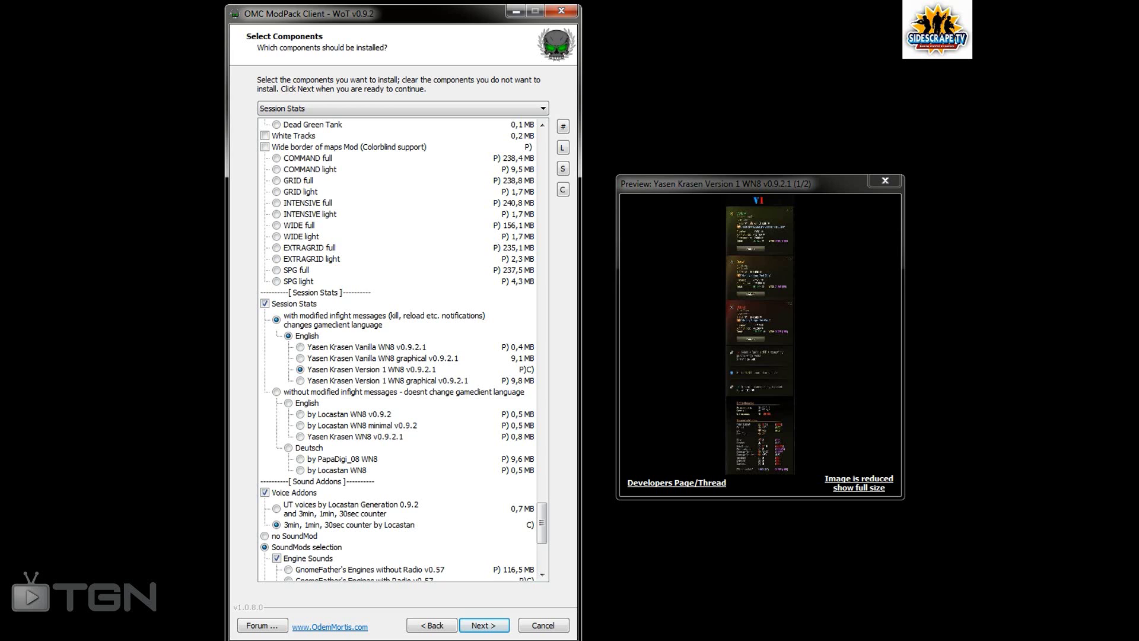
scroll(404, 349, "down", 5)
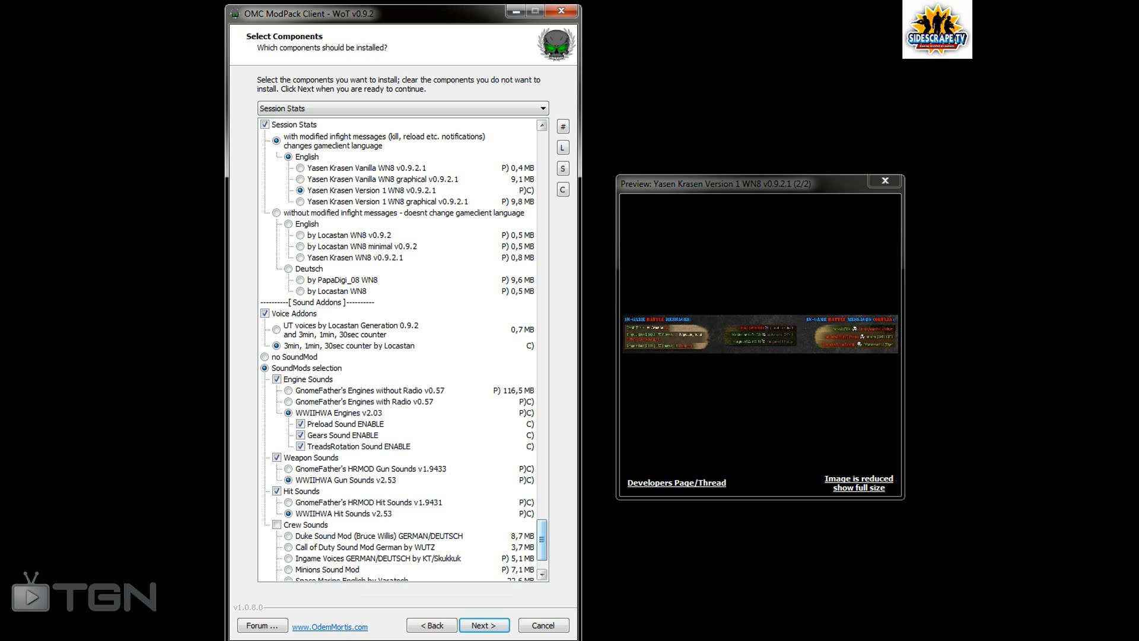
scroll(403, 350, "down", 3)
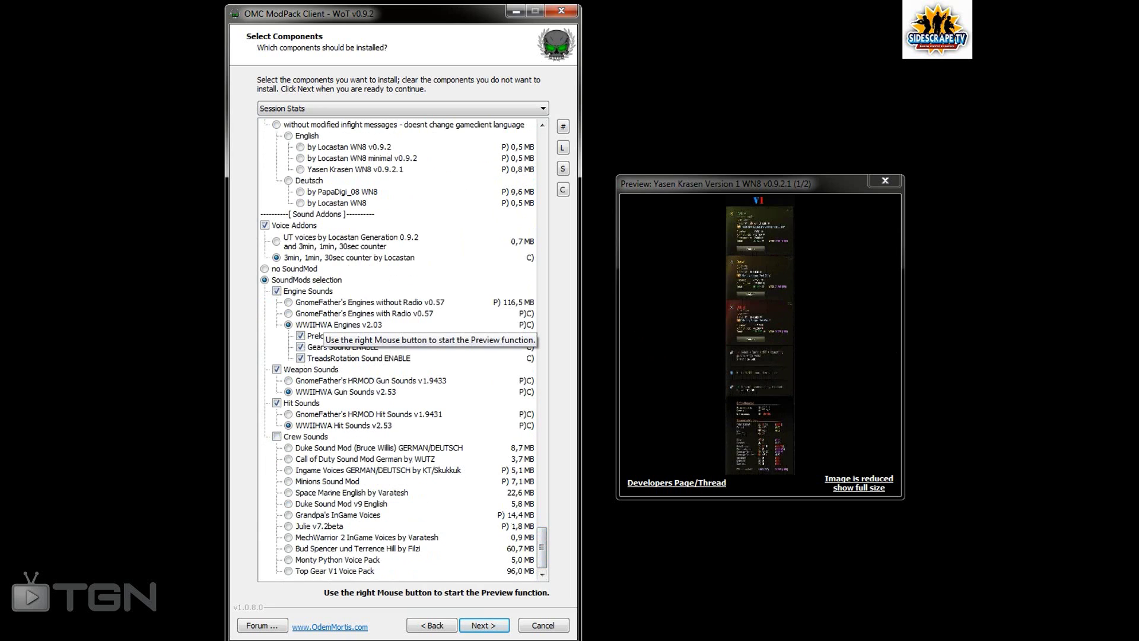